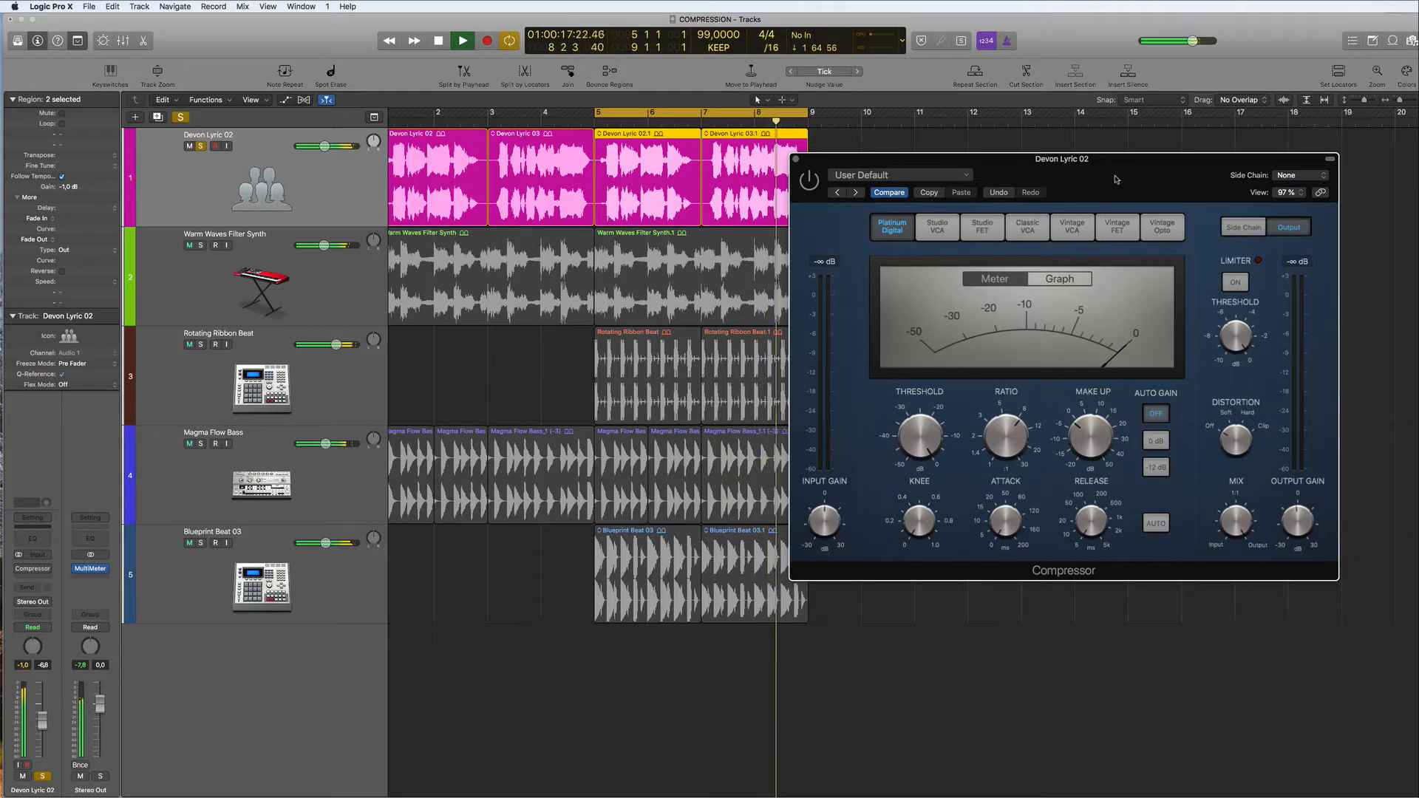
# - Stop playback, show the Compressor's graph display and try lowering the threshold to -40 dB
pyautogui.press('space')
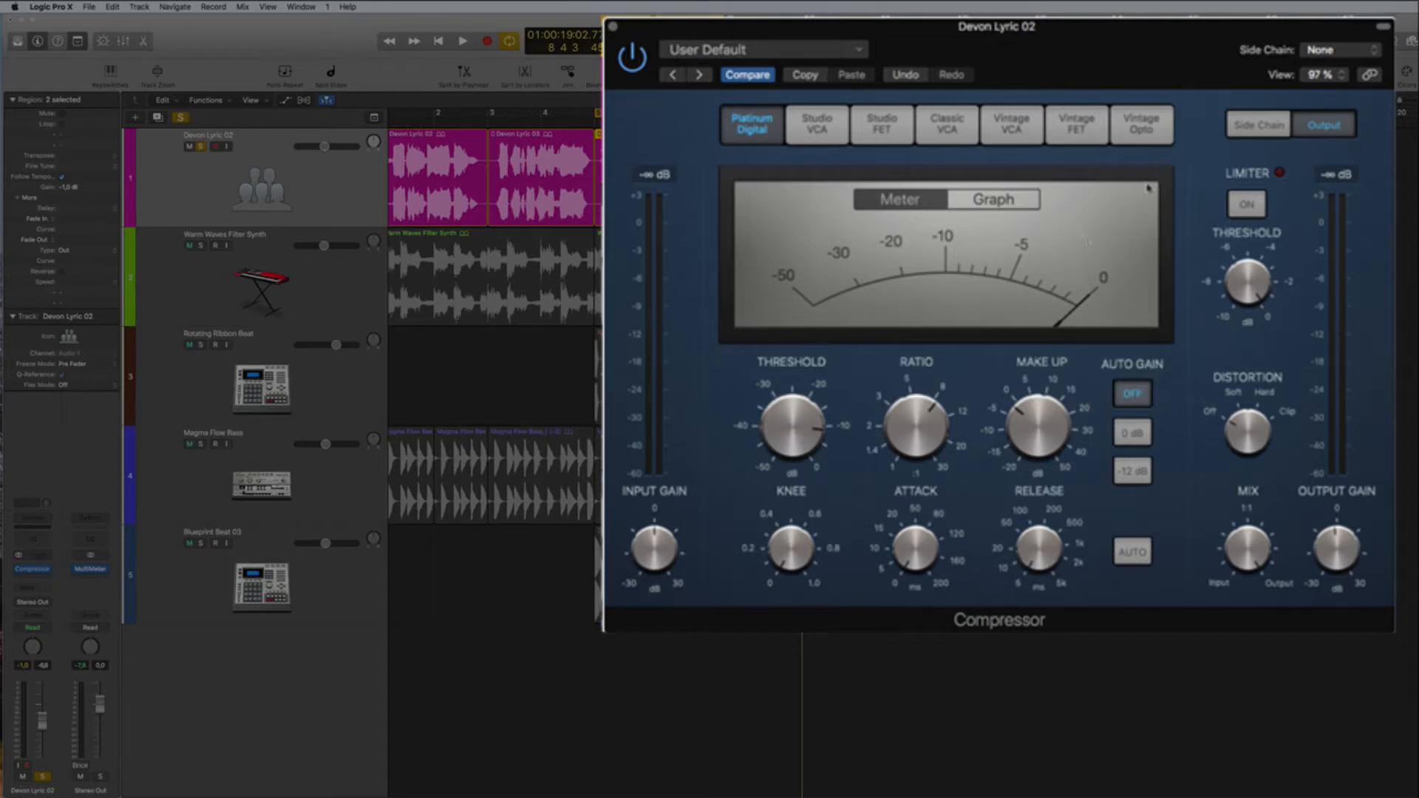
pyautogui.click(1012, 200)
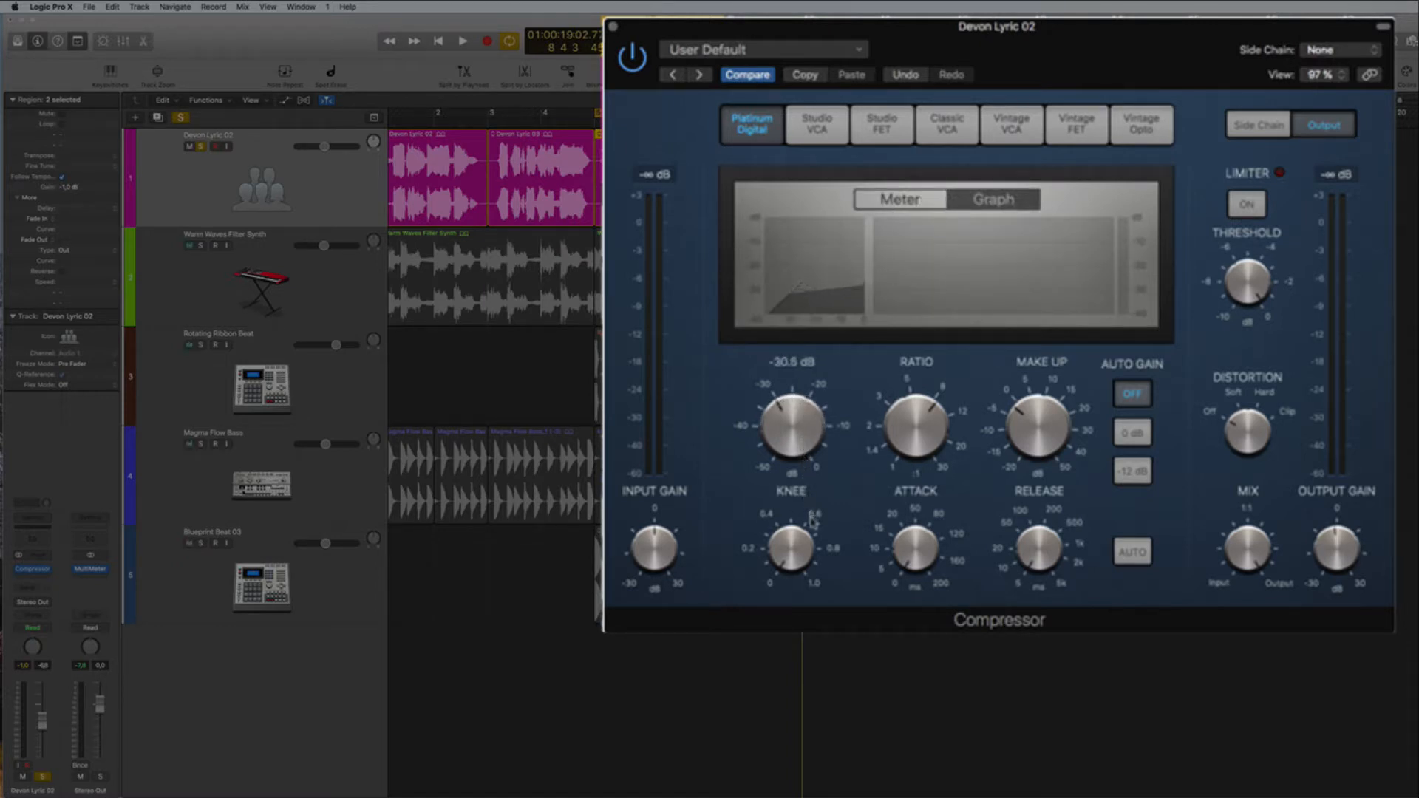
pyautogui.moveTo(794, 427); pyautogui.dragTo(792, 503)
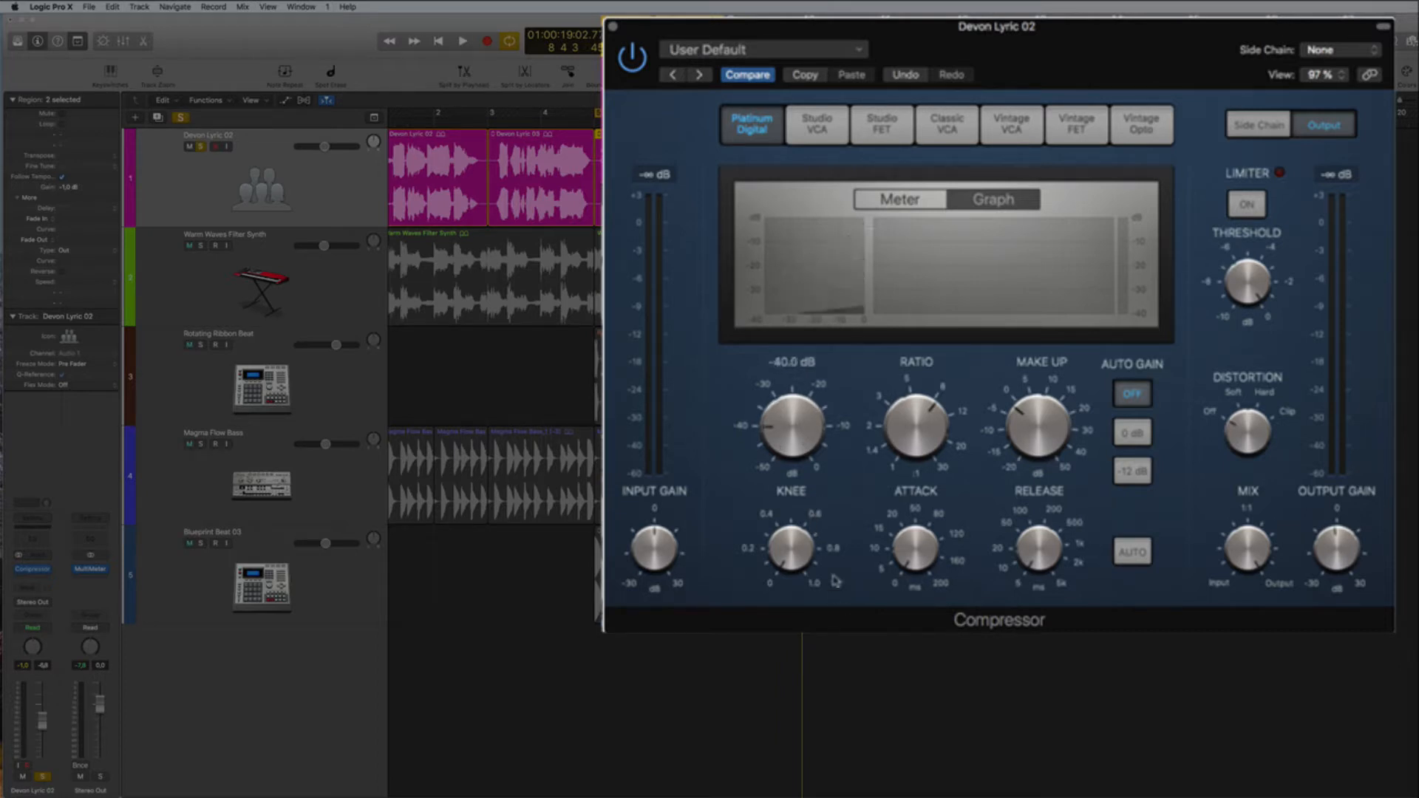
pyautogui.moveTo(835, 582); pyautogui.dragTo(819, 513)
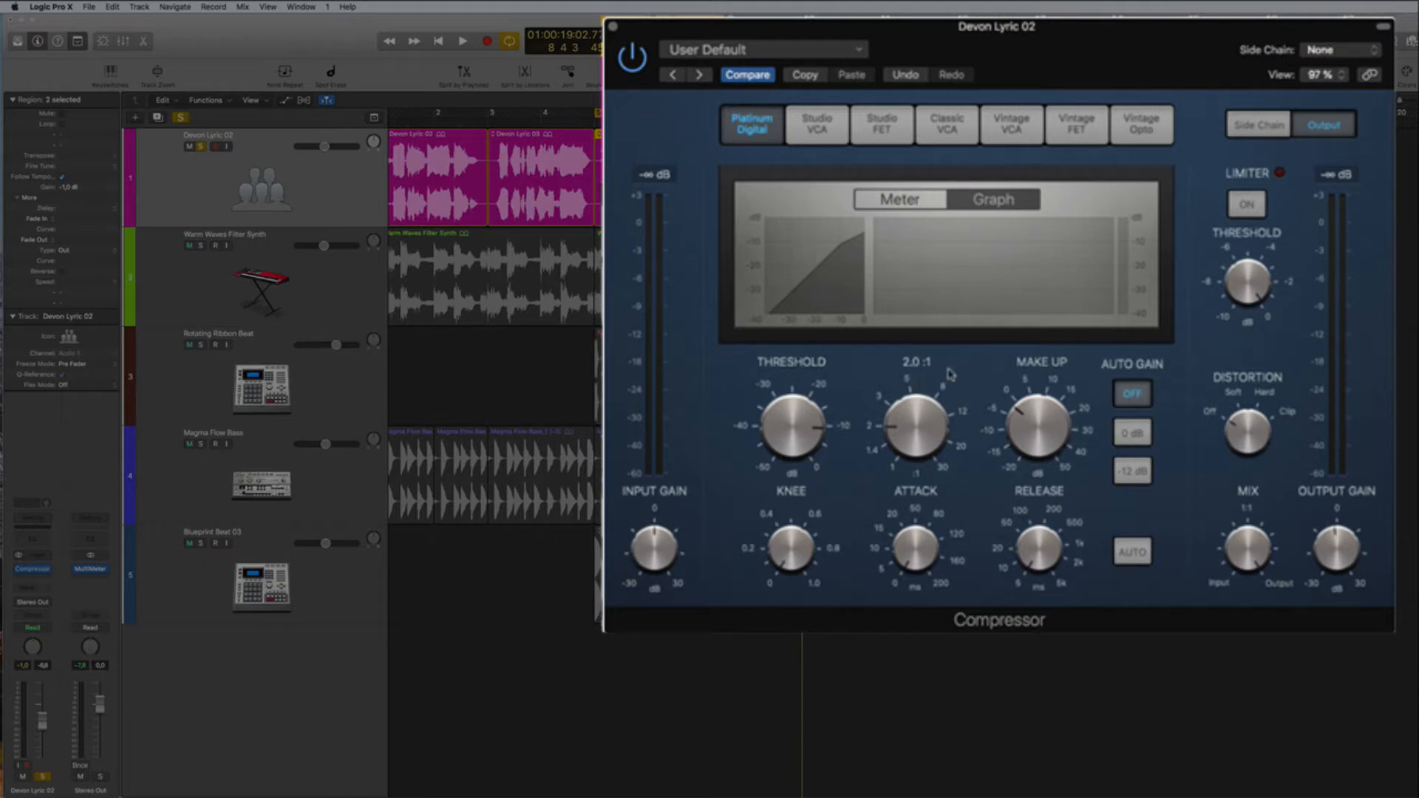
# - Set the vocal Compressor's ratio to 3.1:1 and its threshold to about -17 dB while listening to the loop
pyautogui.moveTo(901, 438); pyautogui.dragTo(896, 411)
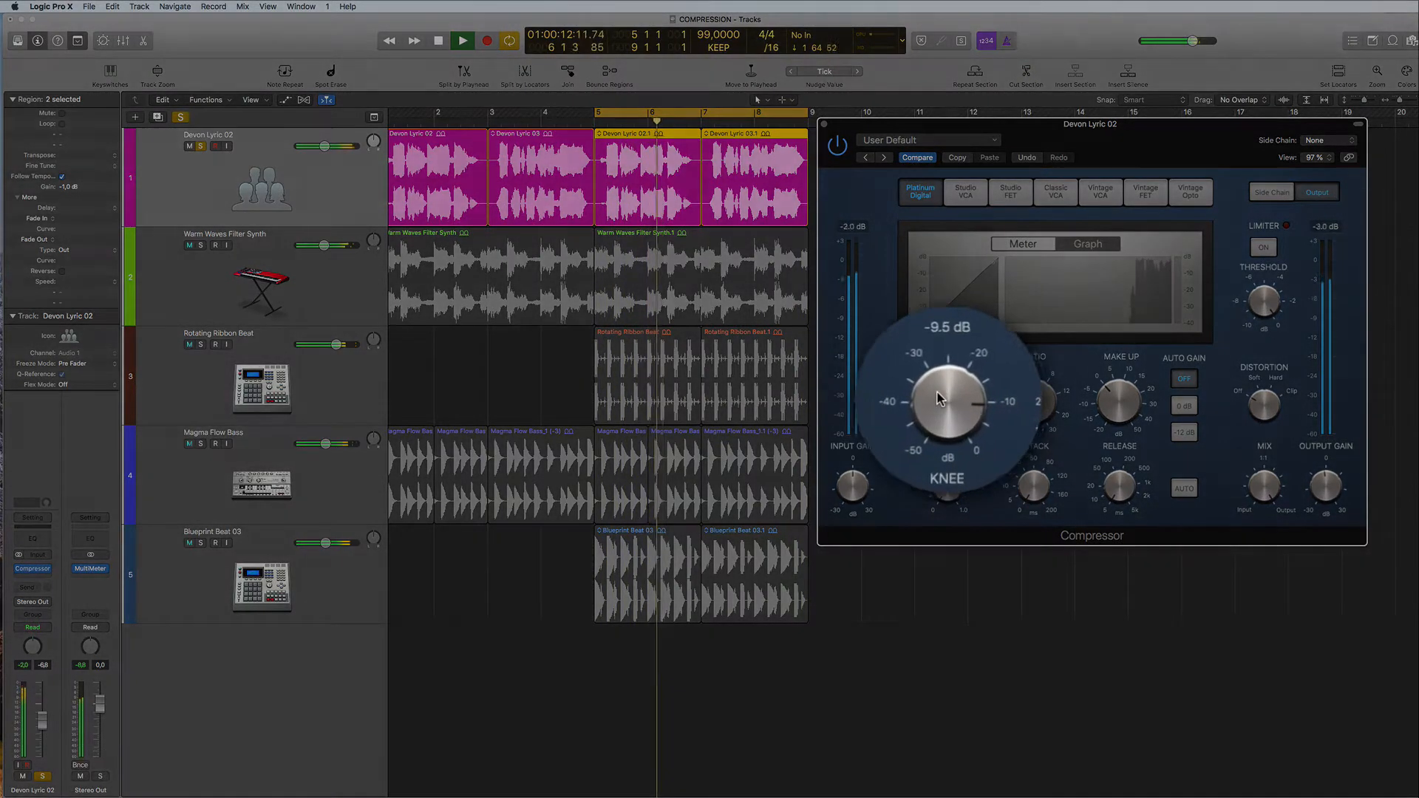
pyautogui.moveTo(938, 400); pyautogui.dragTo(935, 416)
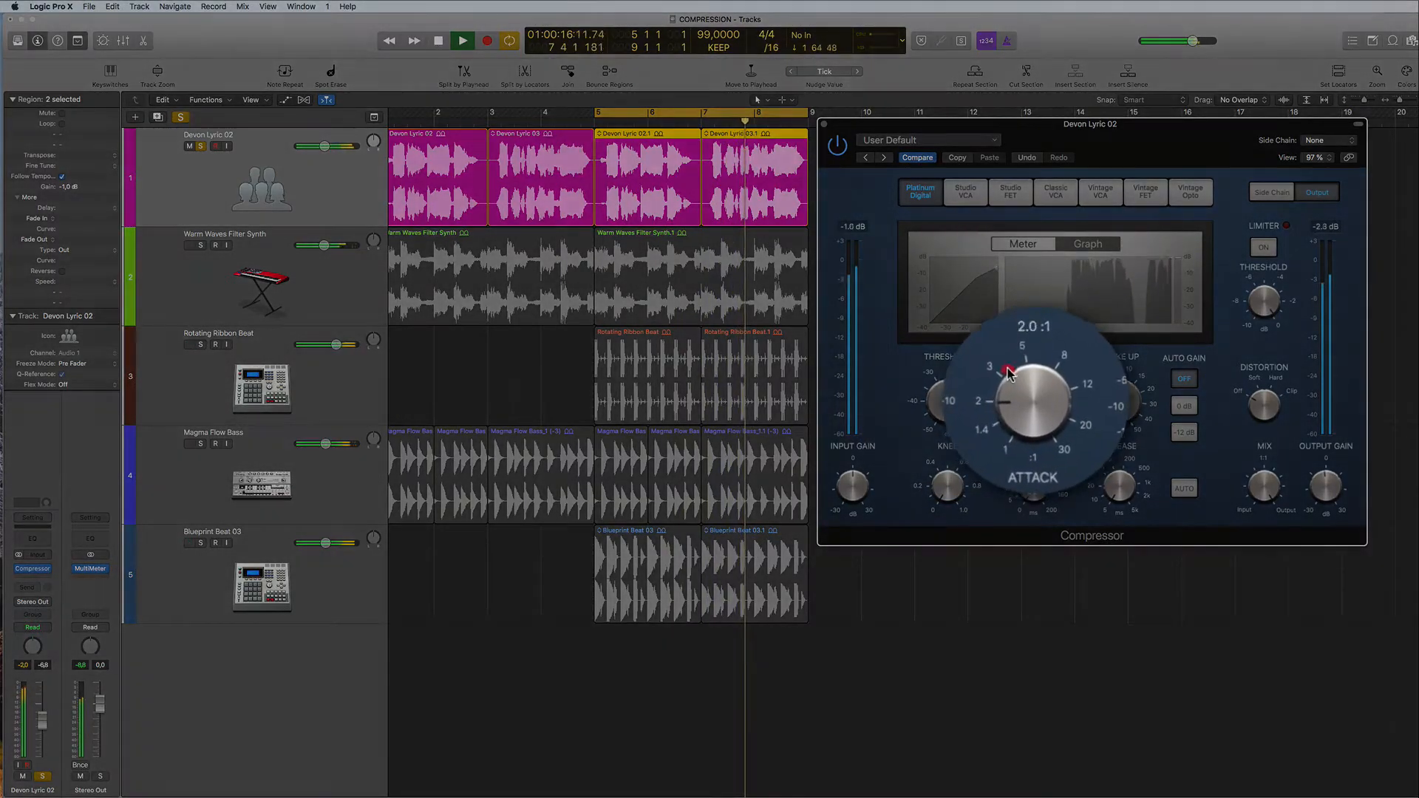
pyautogui.moveTo(1010, 373); pyautogui.dragTo(1007, 339)
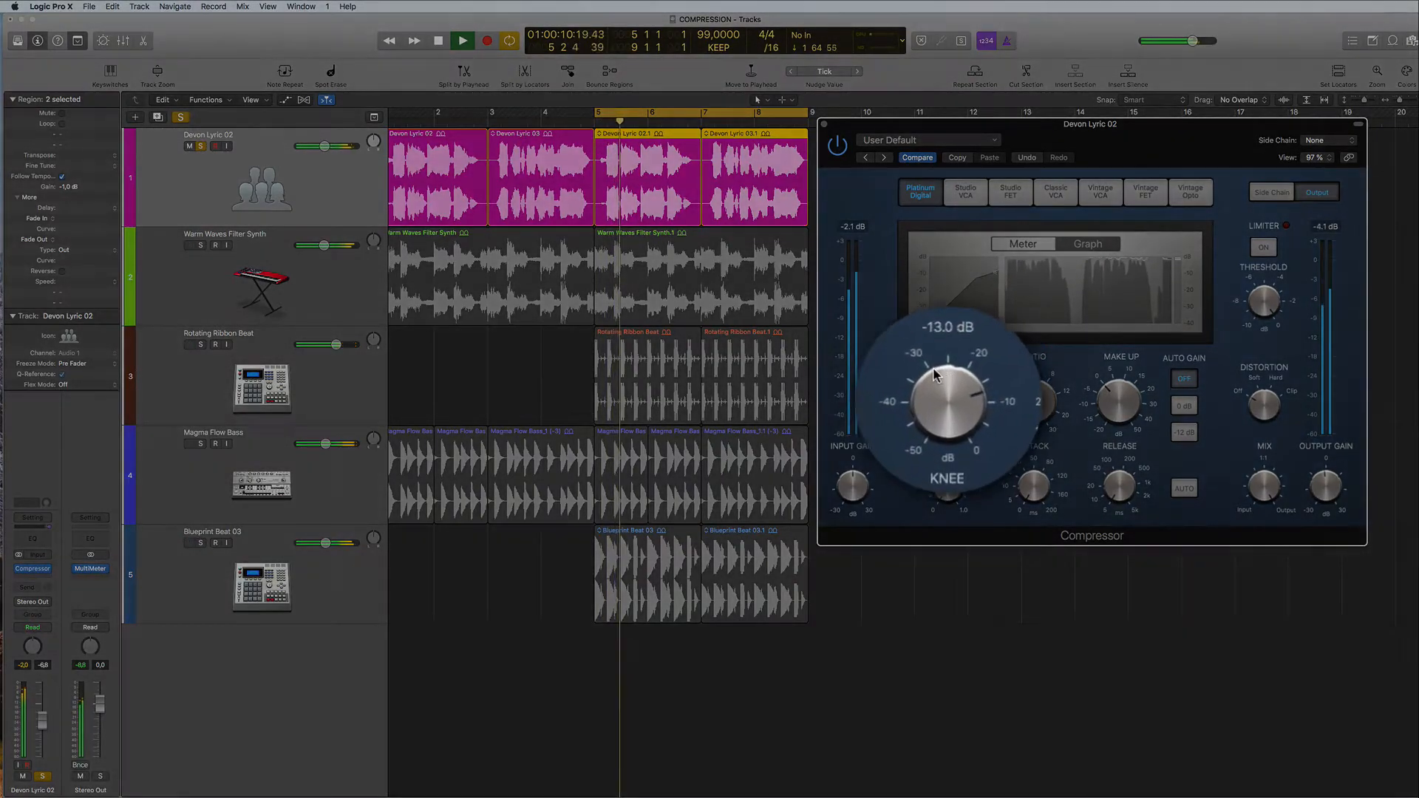
pyautogui.moveTo(934, 375); pyautogui.dragTo(943, 401)
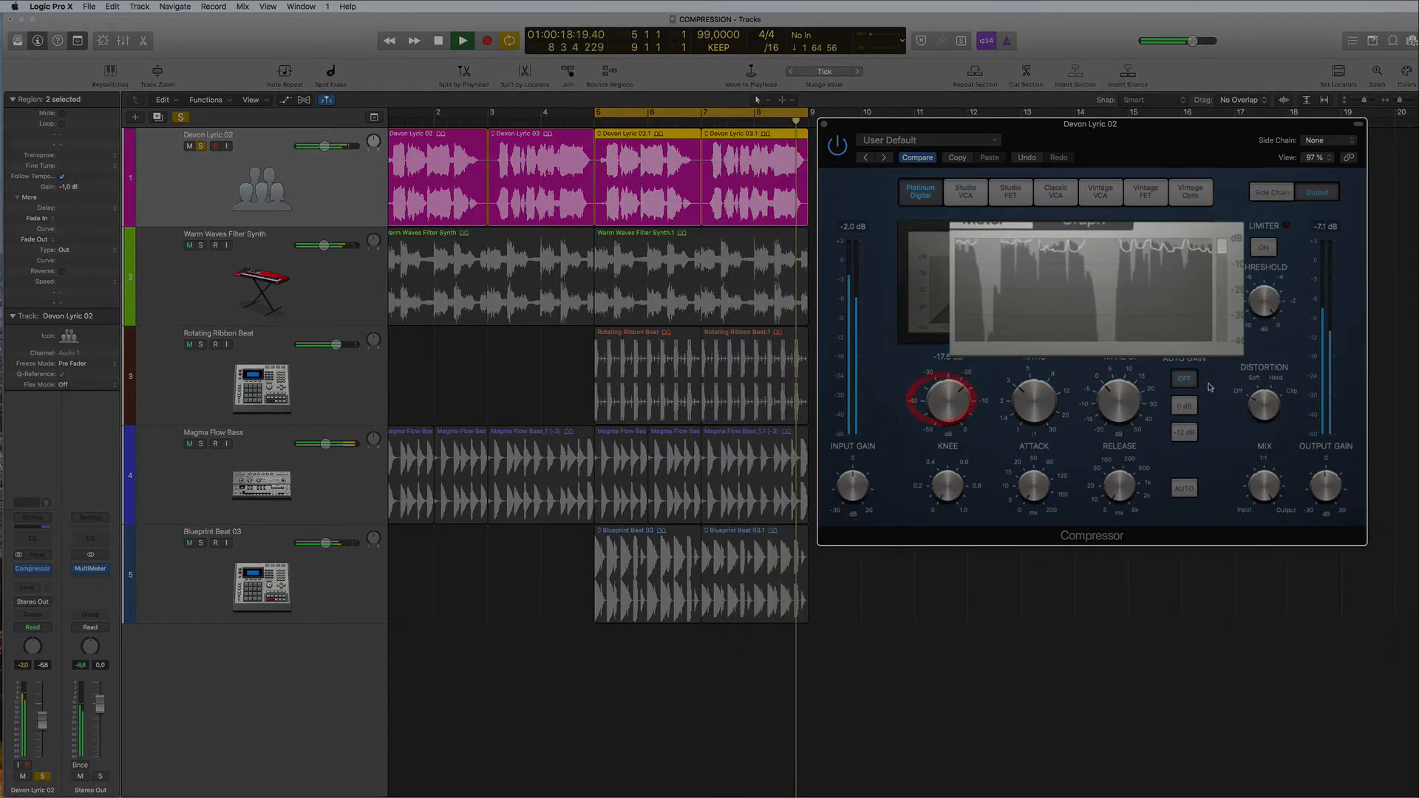
pyautogui.press('space')
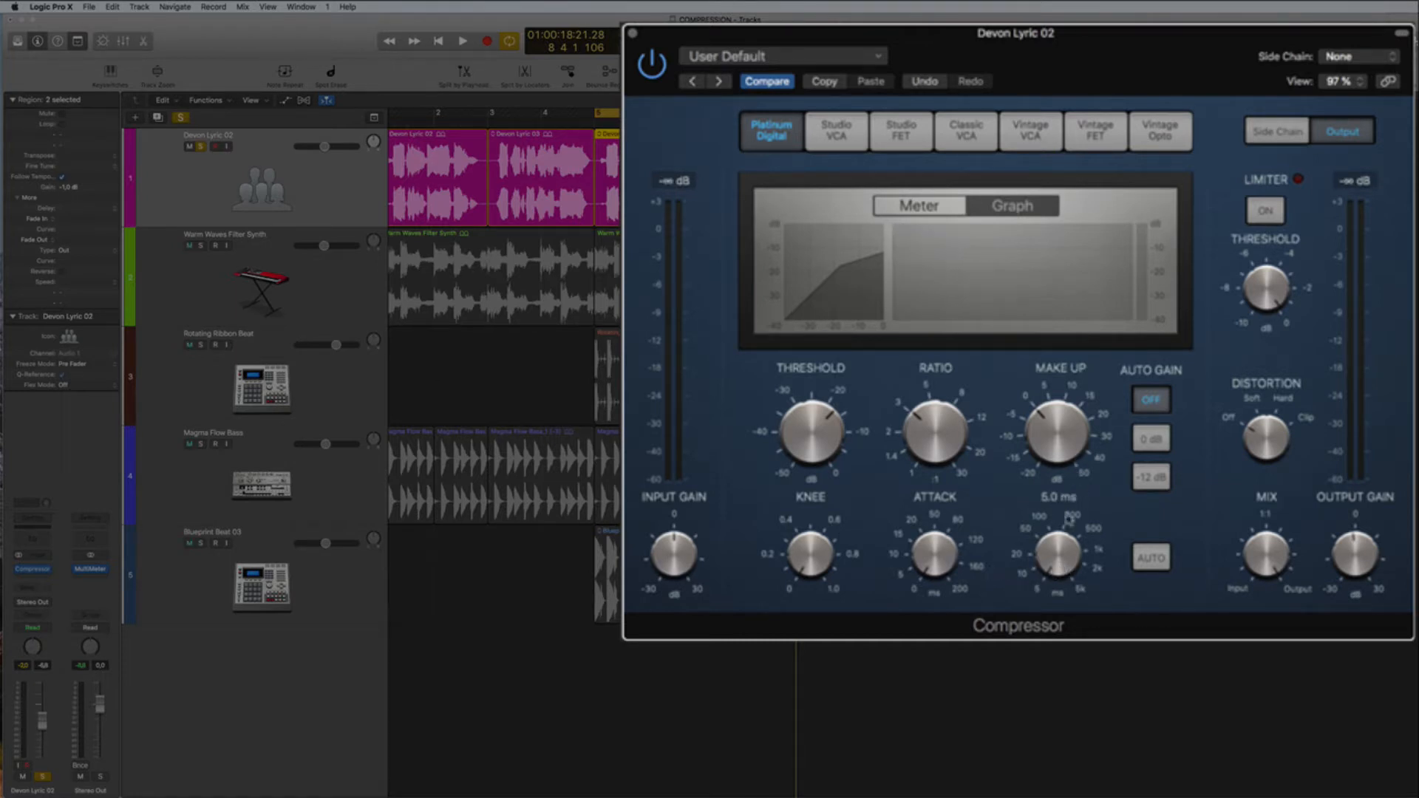
# - Raise the Compressor's release above 550 ms during playback, comparing it with automatic release and leaving automatic release off
pyautogui.press('space')
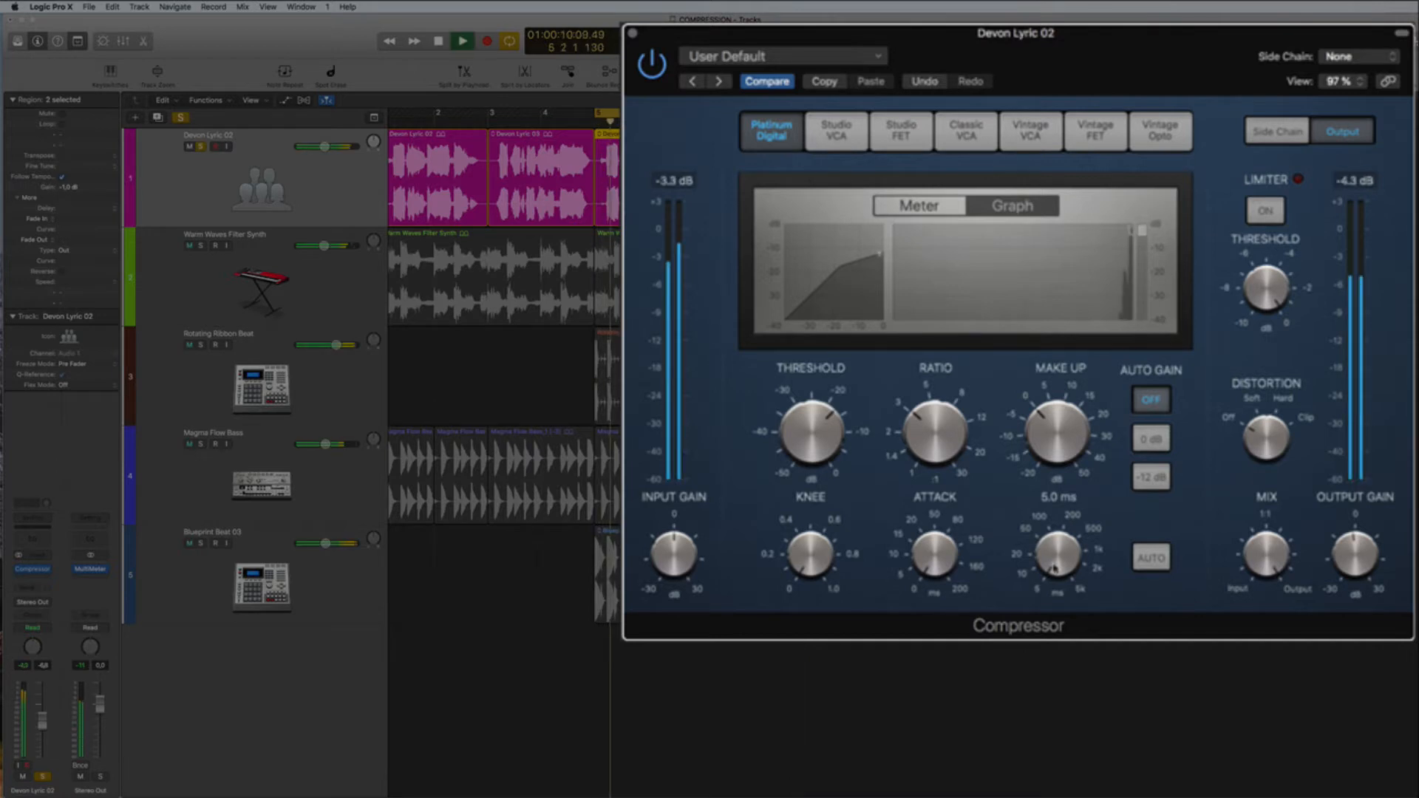
pyautogui.moveTo(1041, 503); pyautogui.dragTo(1030, 453)
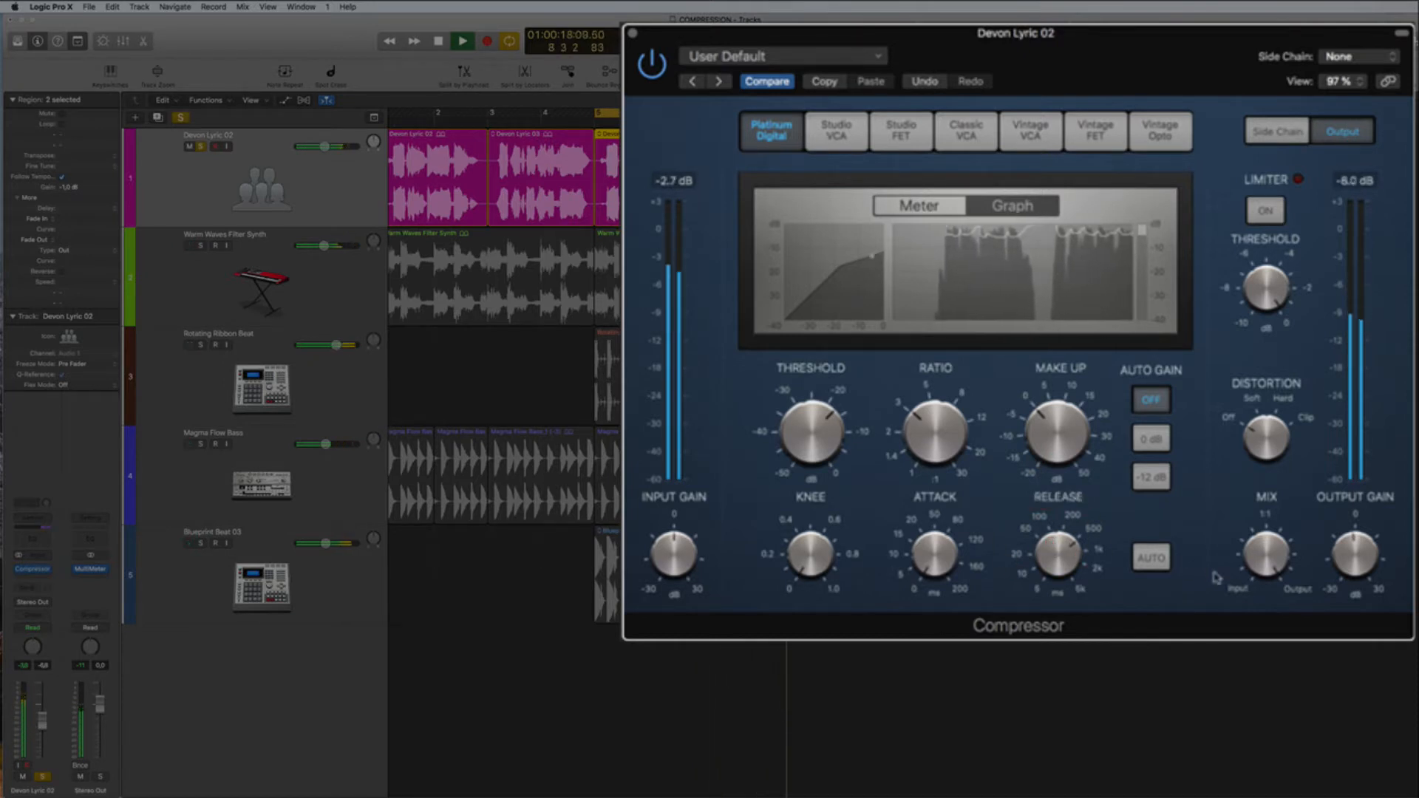
pyautogui.click(1151, 560)
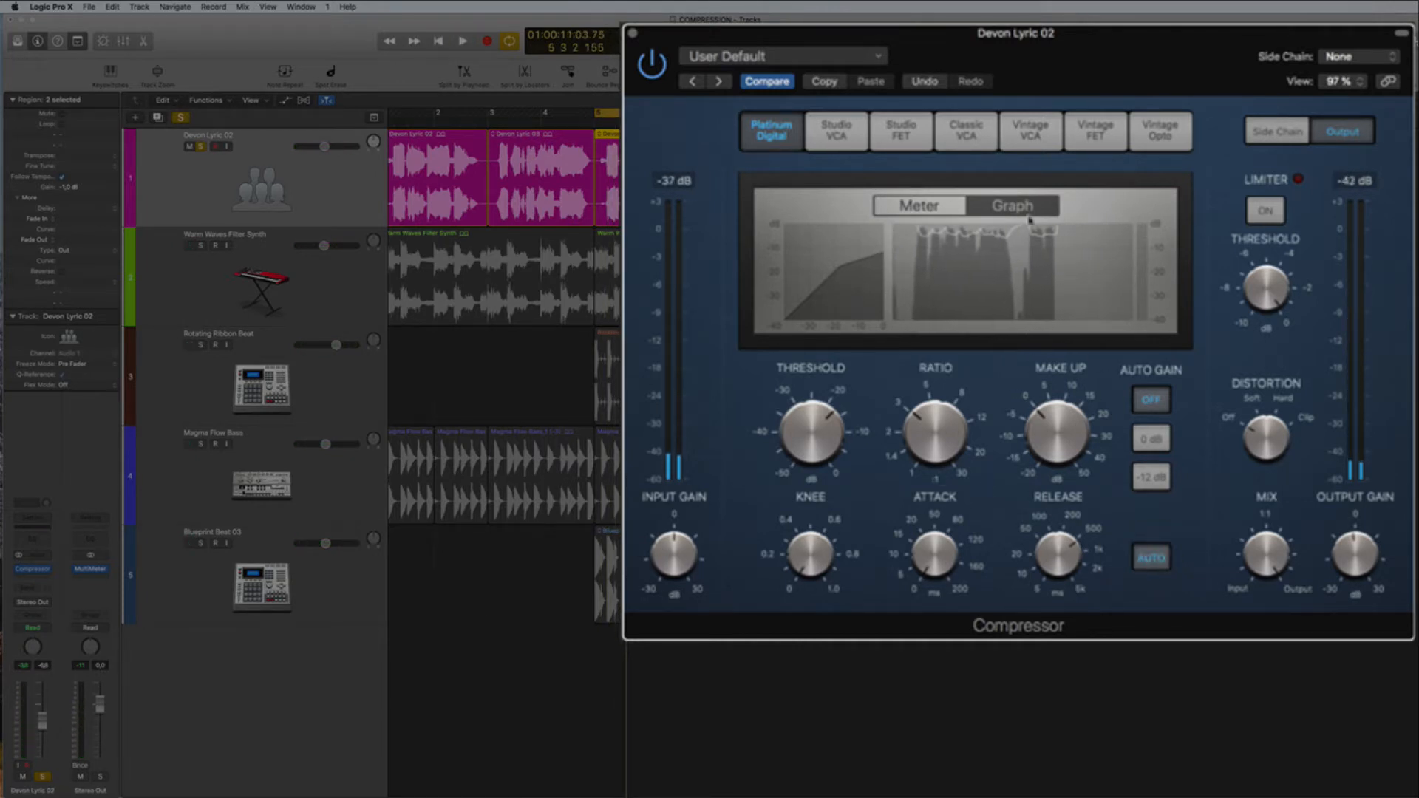
pyautogui.press('space')
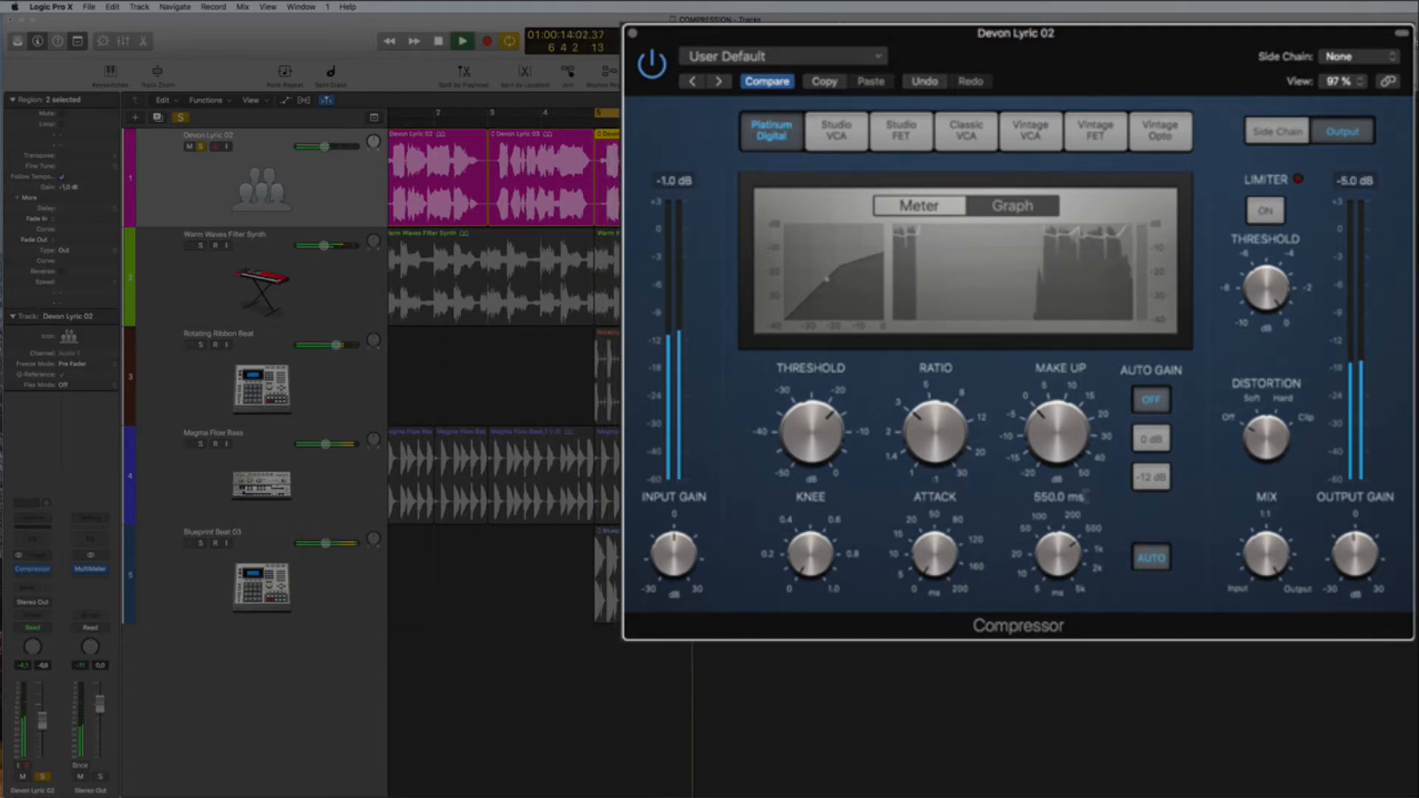
pyautogui.press('space')
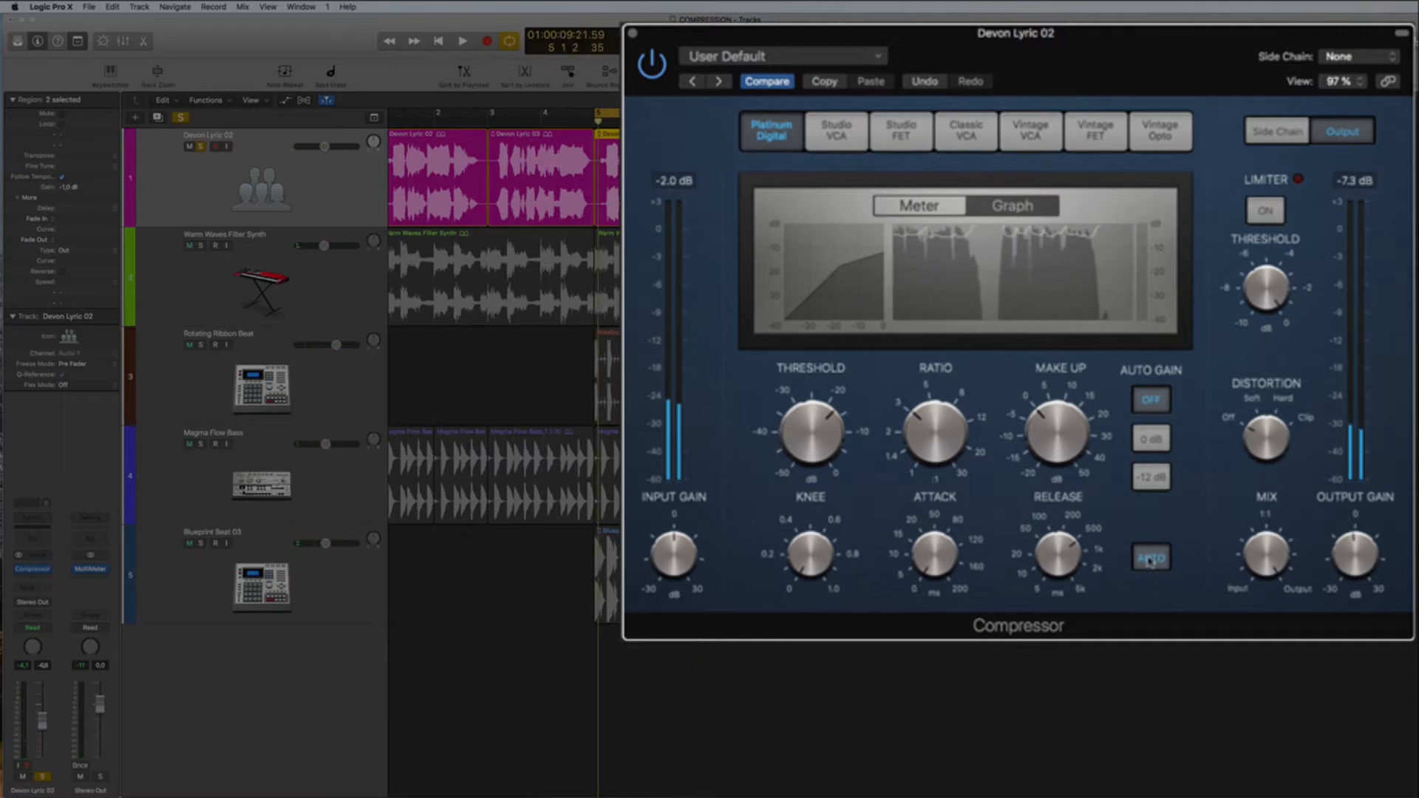
pyautogui.click(1149, 566)
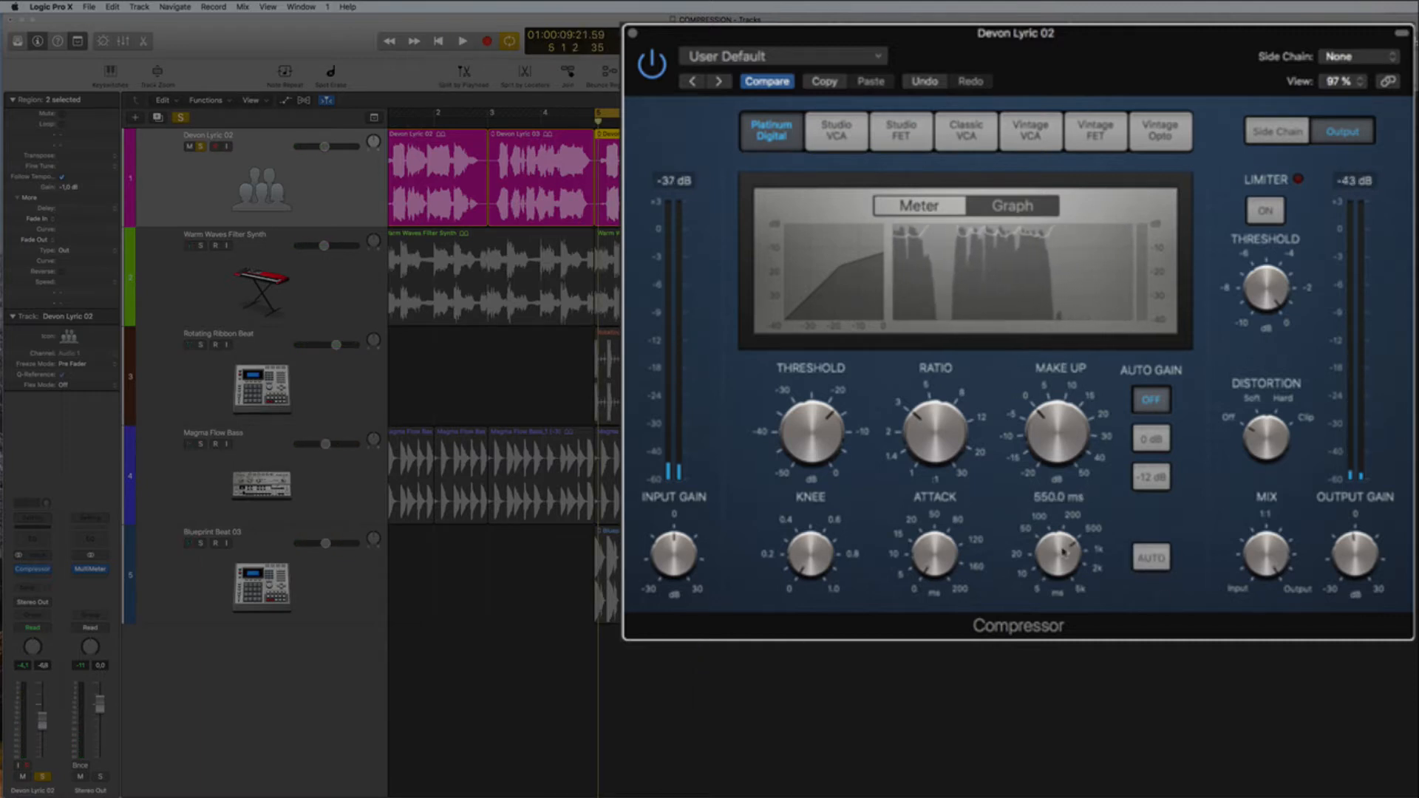
pyautogui.press('space')
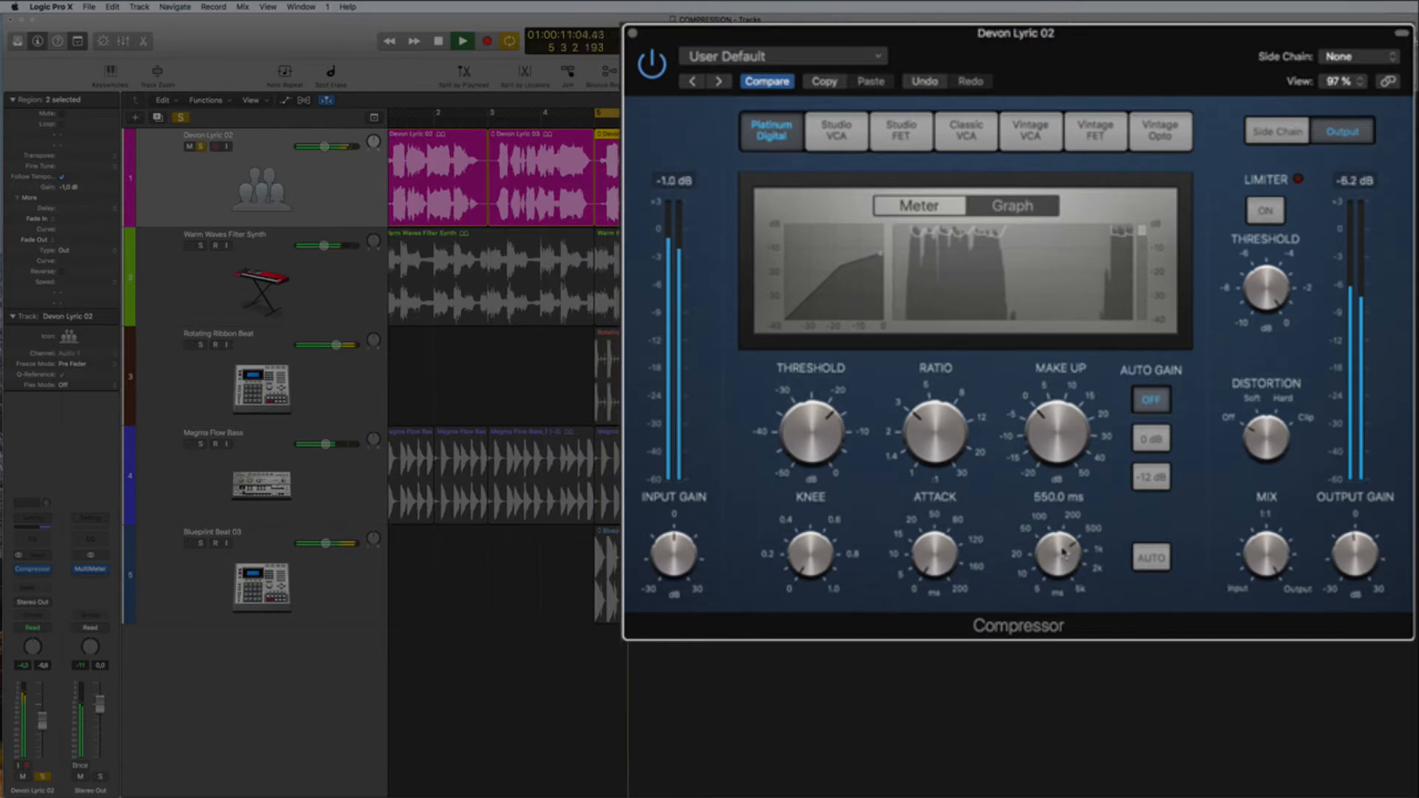
pyautogui.moveTo(1064, 553); pyautogui.dragTo(1064, 545)
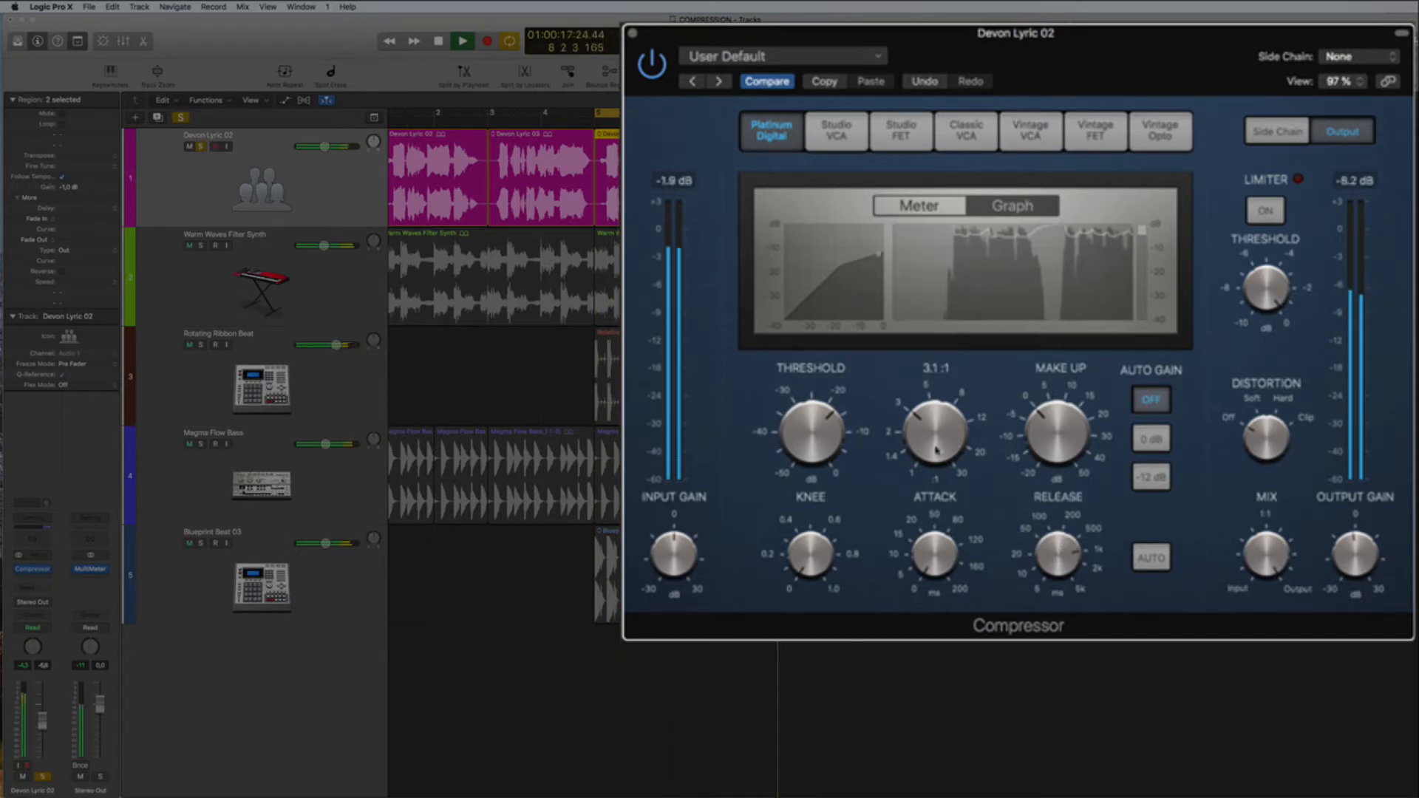
# - Try heavy compression on the vocal with the threshold lowered to -23 dB and the ratio raised to 30:1
pyautogui.press('space')
pyautogui.moveTo(817, 437); pyautogui.dragTo(816, 466)
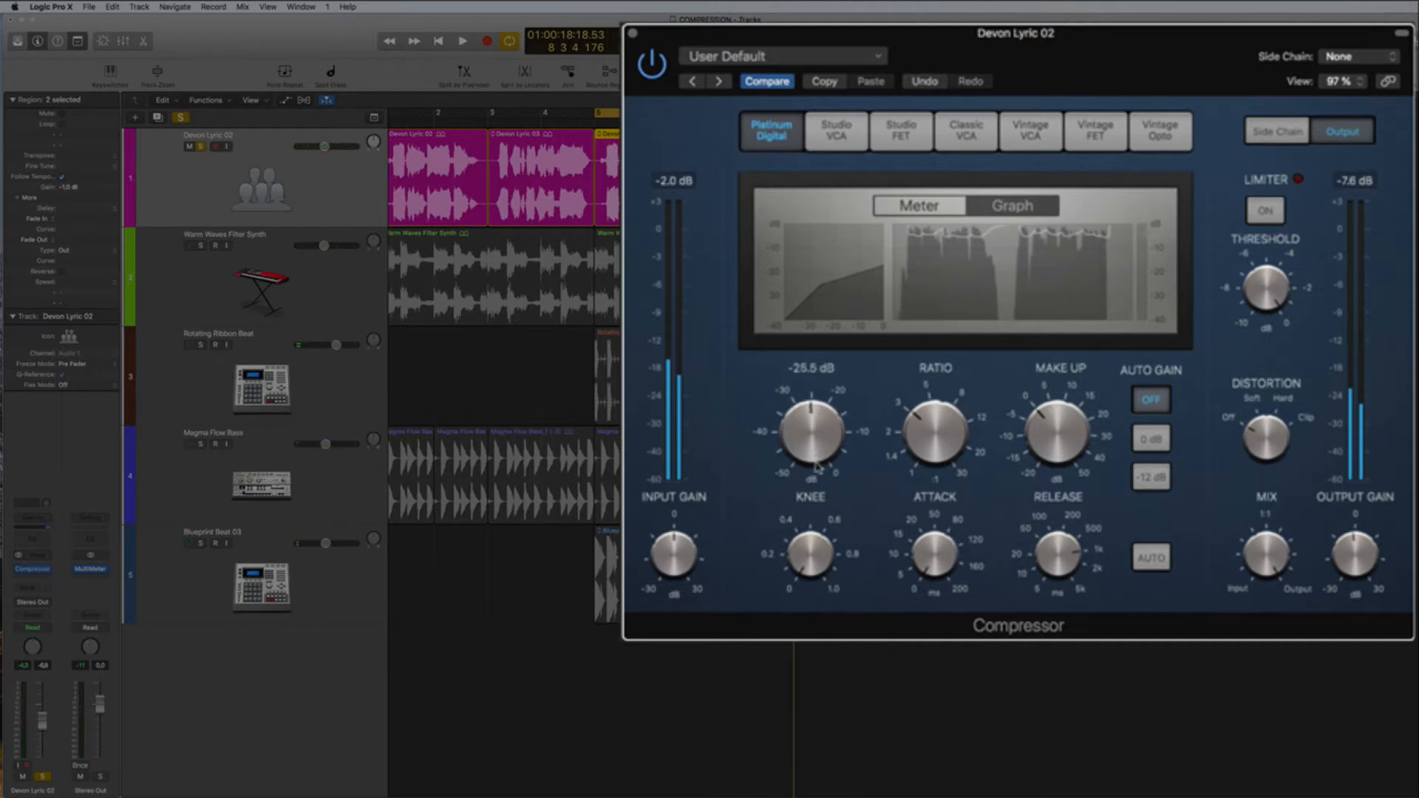
pyautogui.press('space')
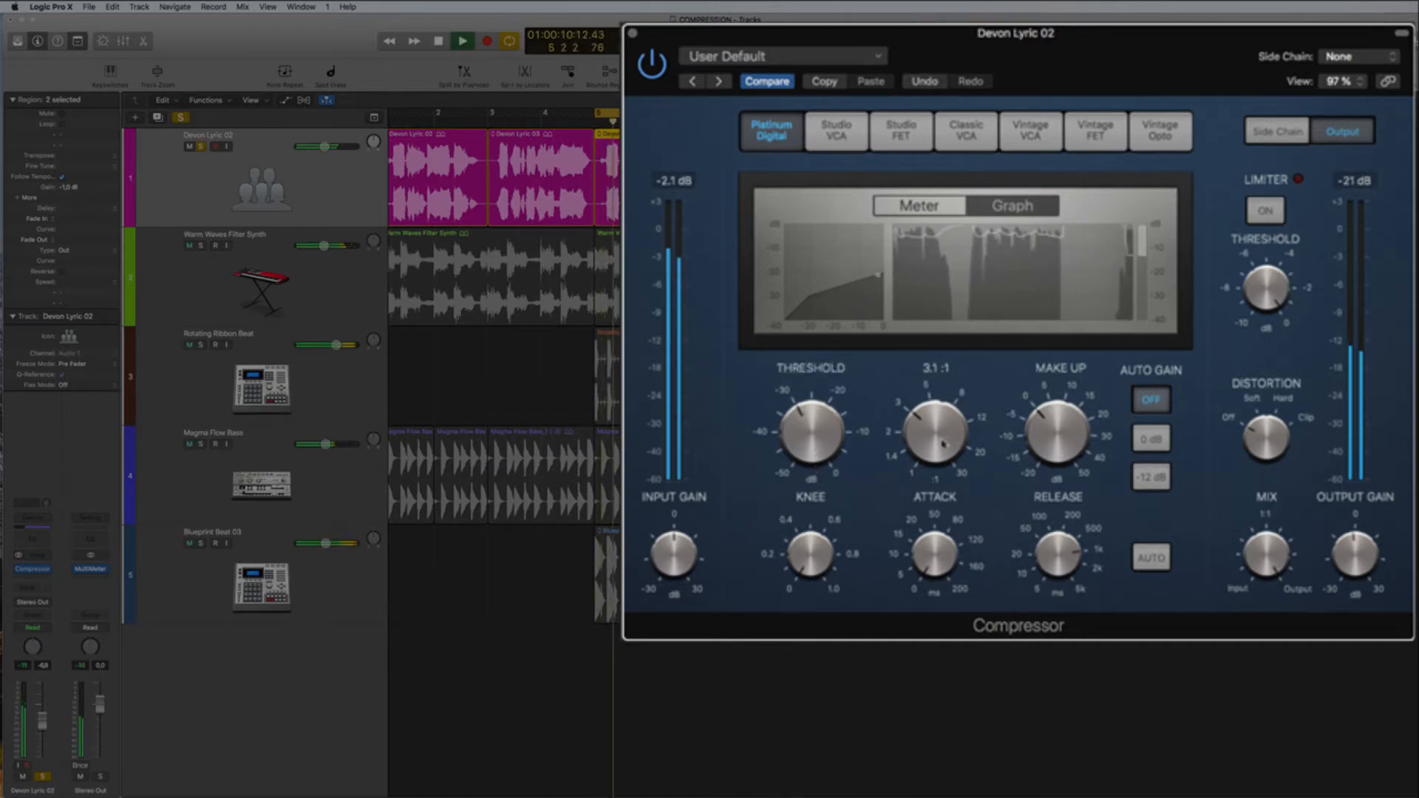
pyautogui.moveTo(938, 420); pyautogui.dragTo(939, 405)
pyautogui.moveTo(804, 399); pyautogui.dragTo(805, 388)
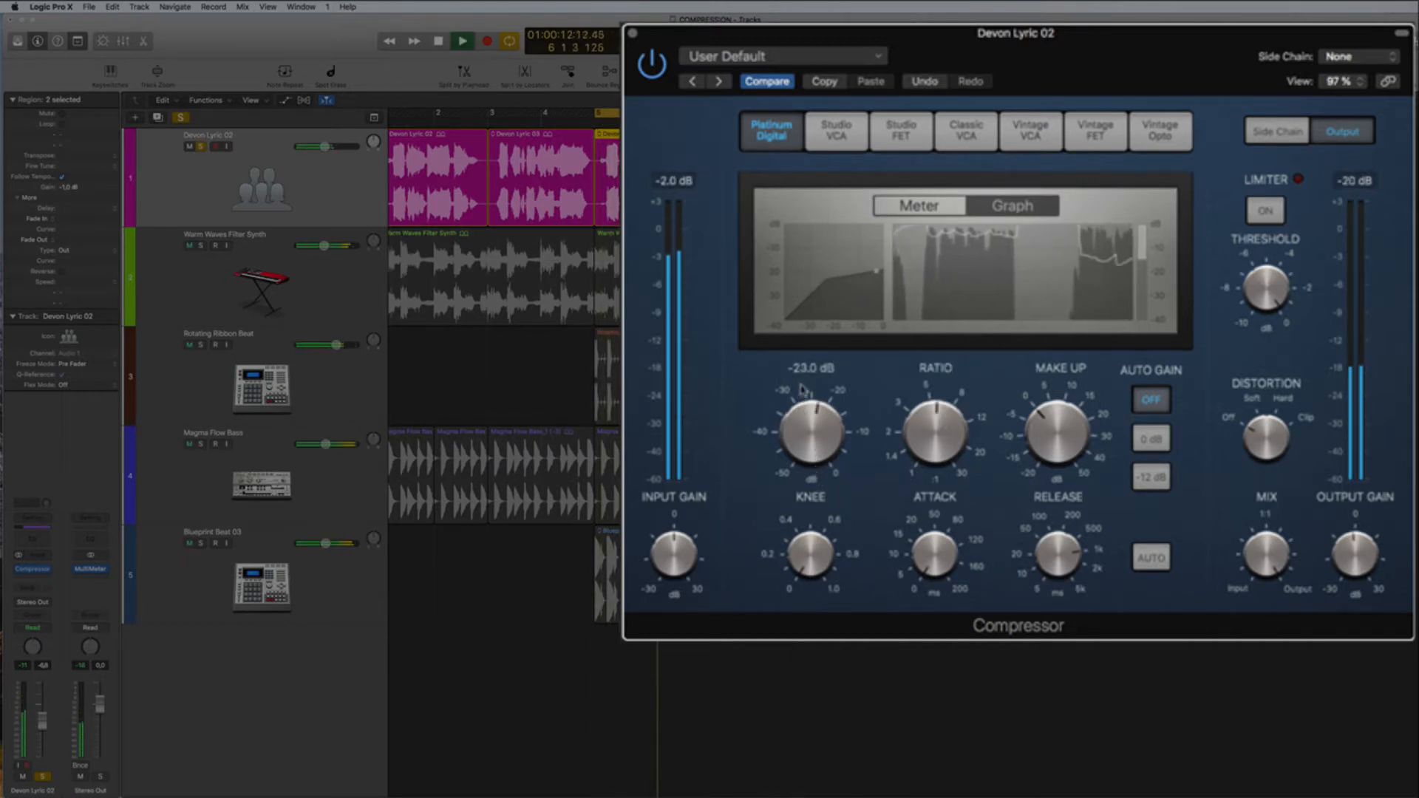
pyautogui.moveTo(938, 423); pyautogui.dragTo(942, 367)
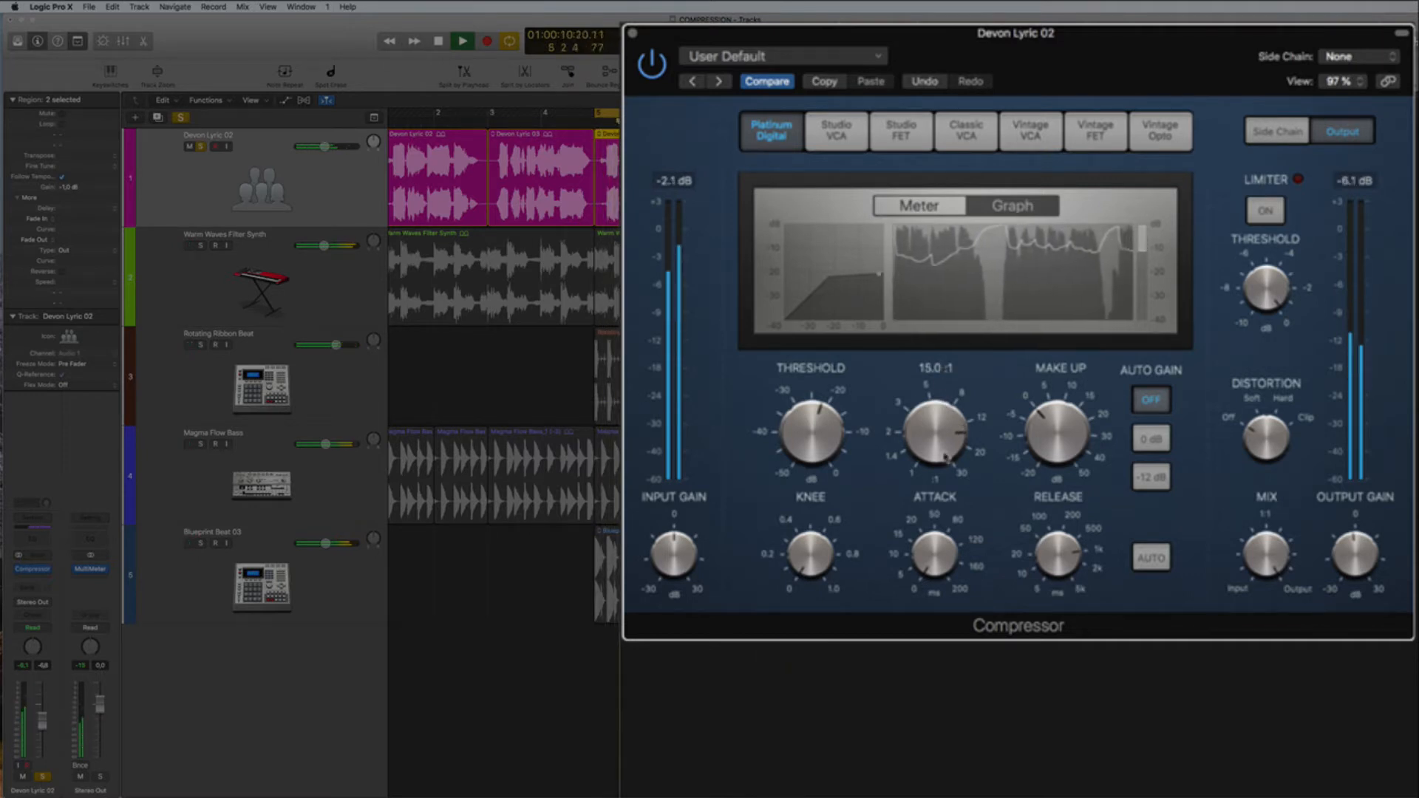
pyautogui.moveTo(945, 417); pyautogui.dragTo(942, 505)
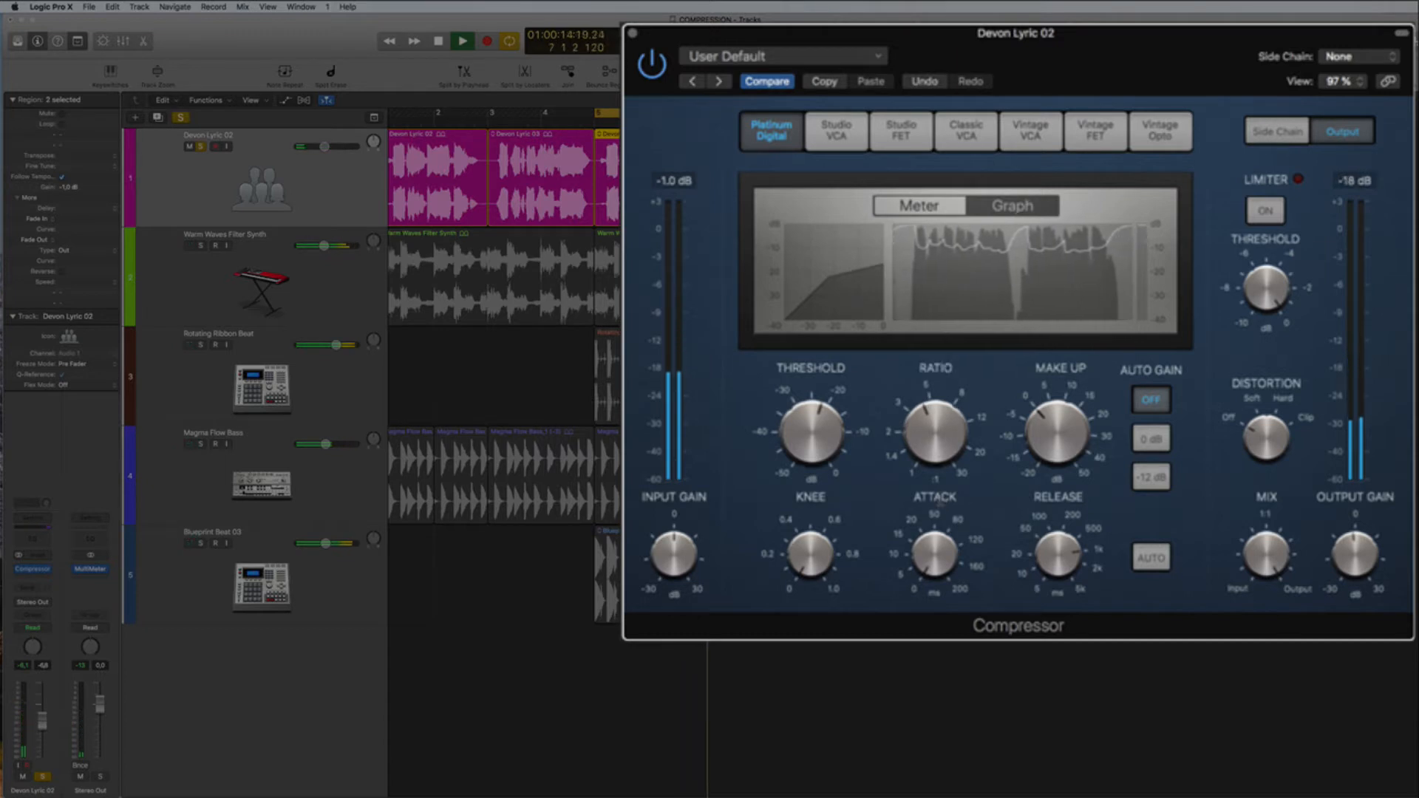
pyautogui.click(937, 474)
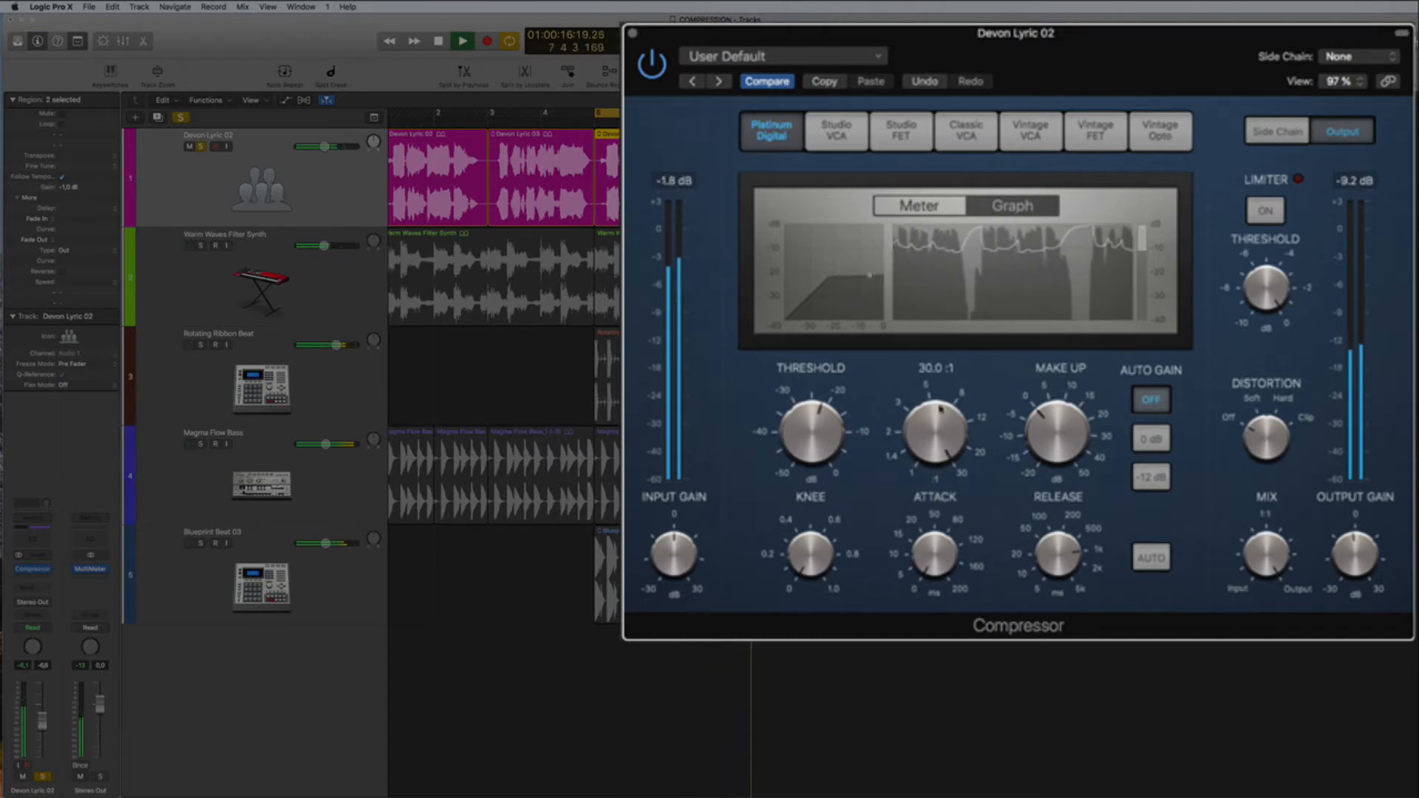
pyautogui.moveTo(941, 408); pyautogui.dragTo(916, 473)
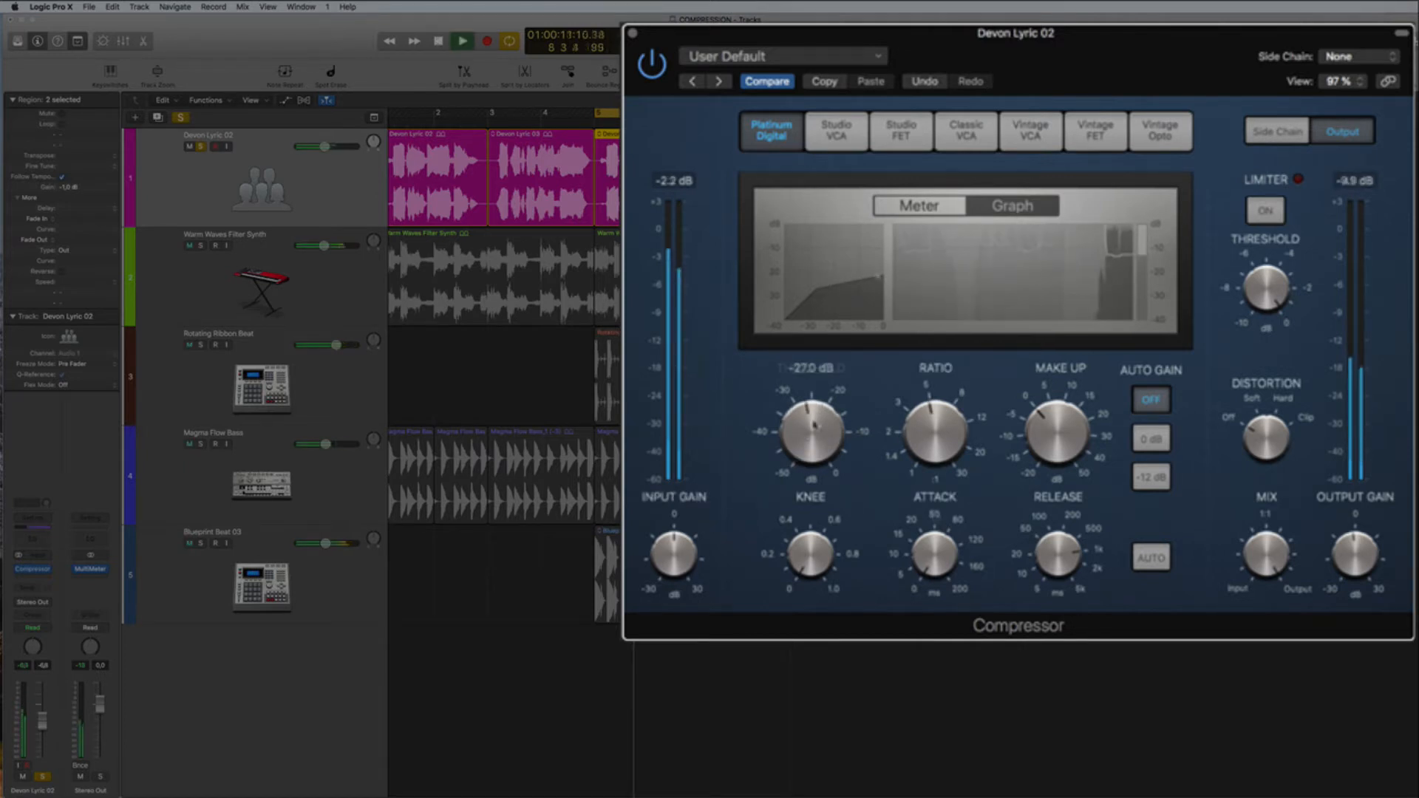
# - Set the vocal Compressor's threshold to -15 dB and its ratio to about 3:1
pyautogui.moveTo(812, 416); pyautogui.dragTo(811, 378)
pyautogui.press('space')
pyautogui.press('space')
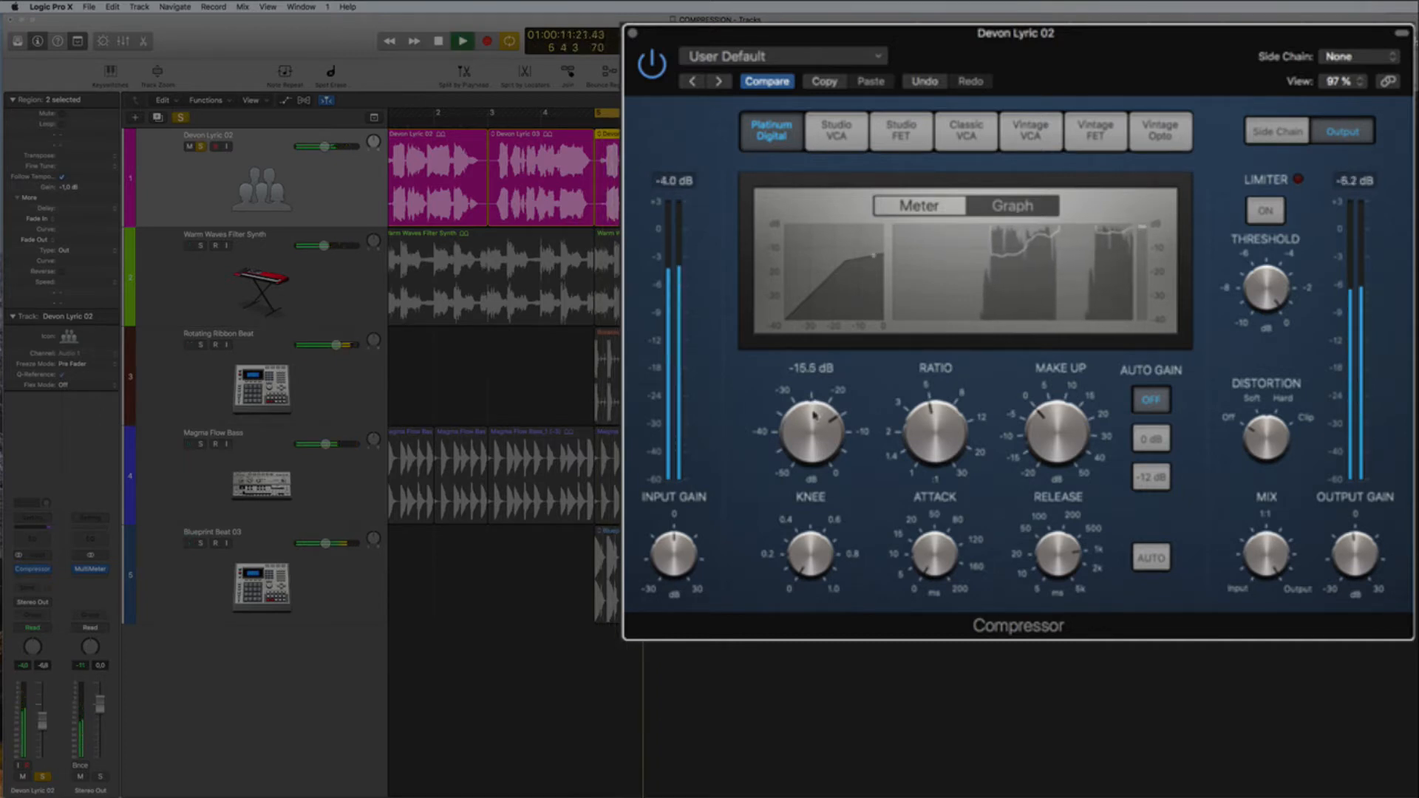
pyautogui.moveTo(814, 415); pyautogui.dragTo(814, 410)
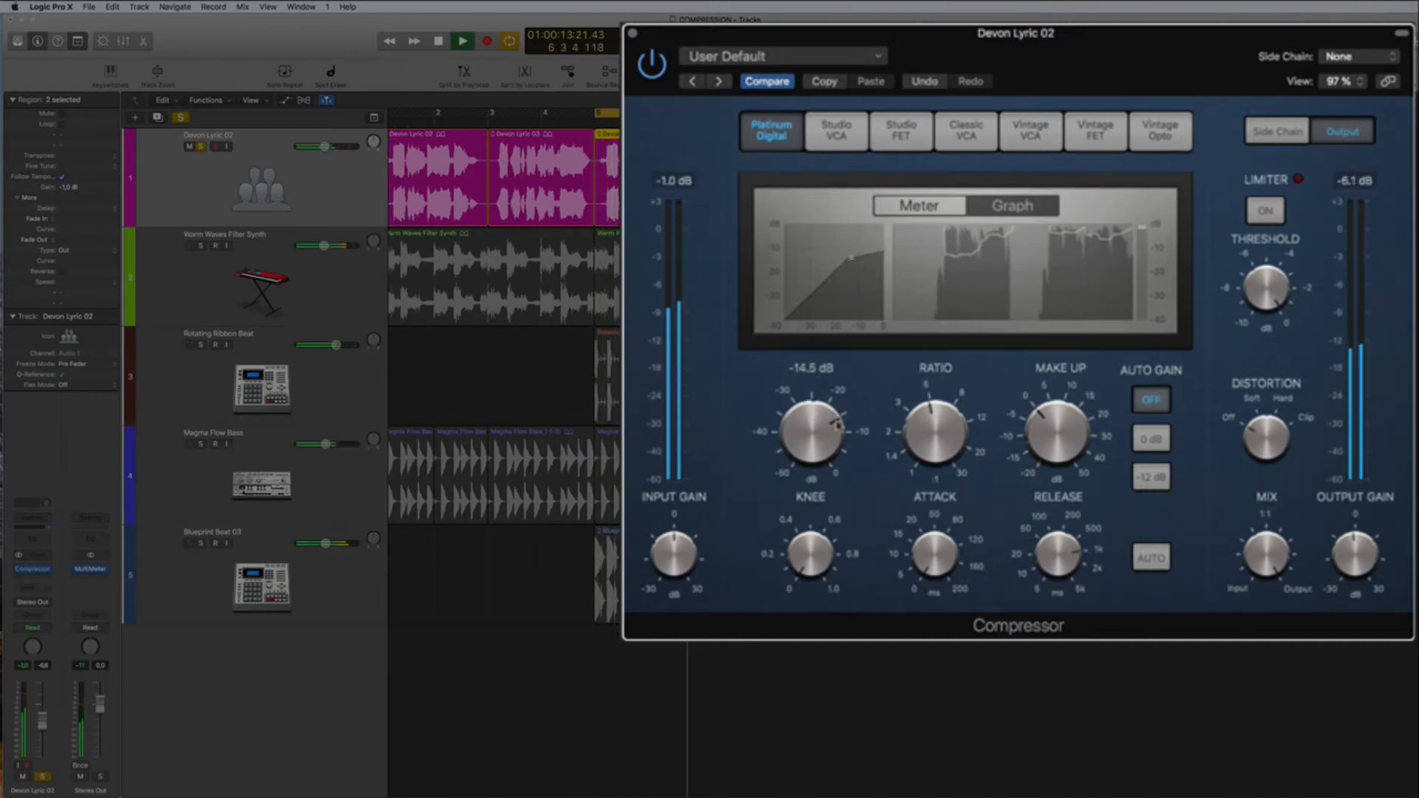
pyautogui.moveTo(929, 443); pyautogui.dragTo(929, 463)
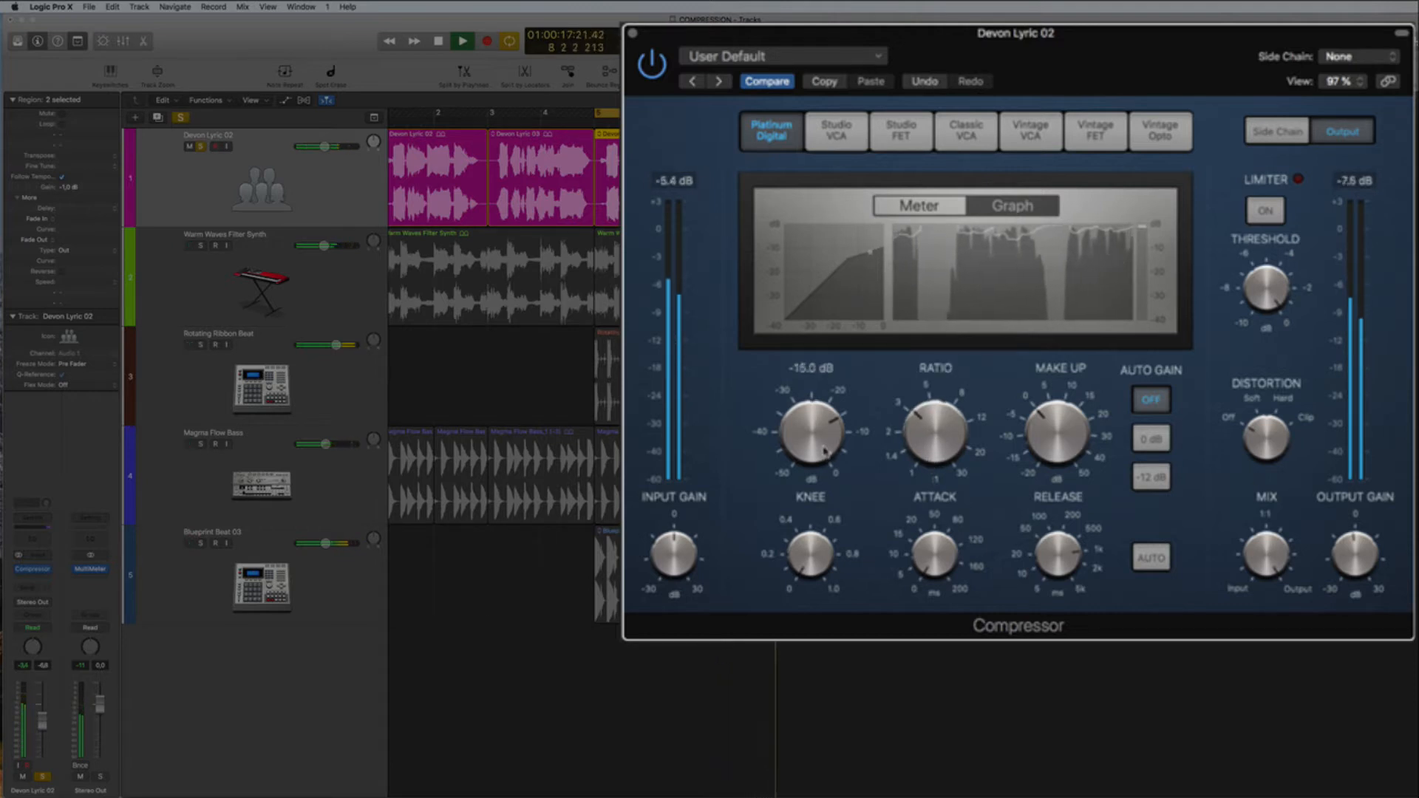
pyautogui.press('space')
# - Bypass and re-enable the Compressor during playback to compare the vocal with and without compression
pyautogui.press('space')
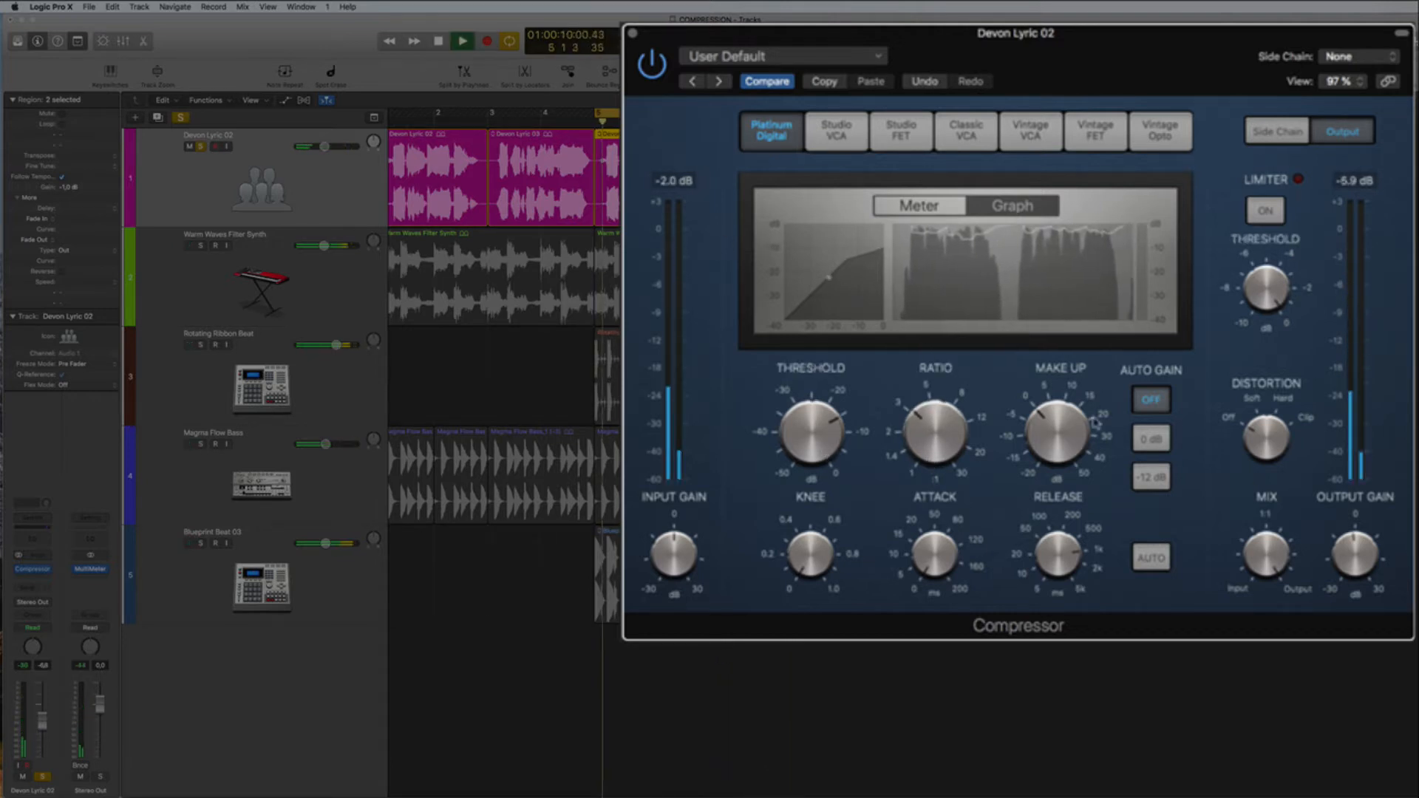
pyautogui.click(1047, 436)
pyautogui.press('space')
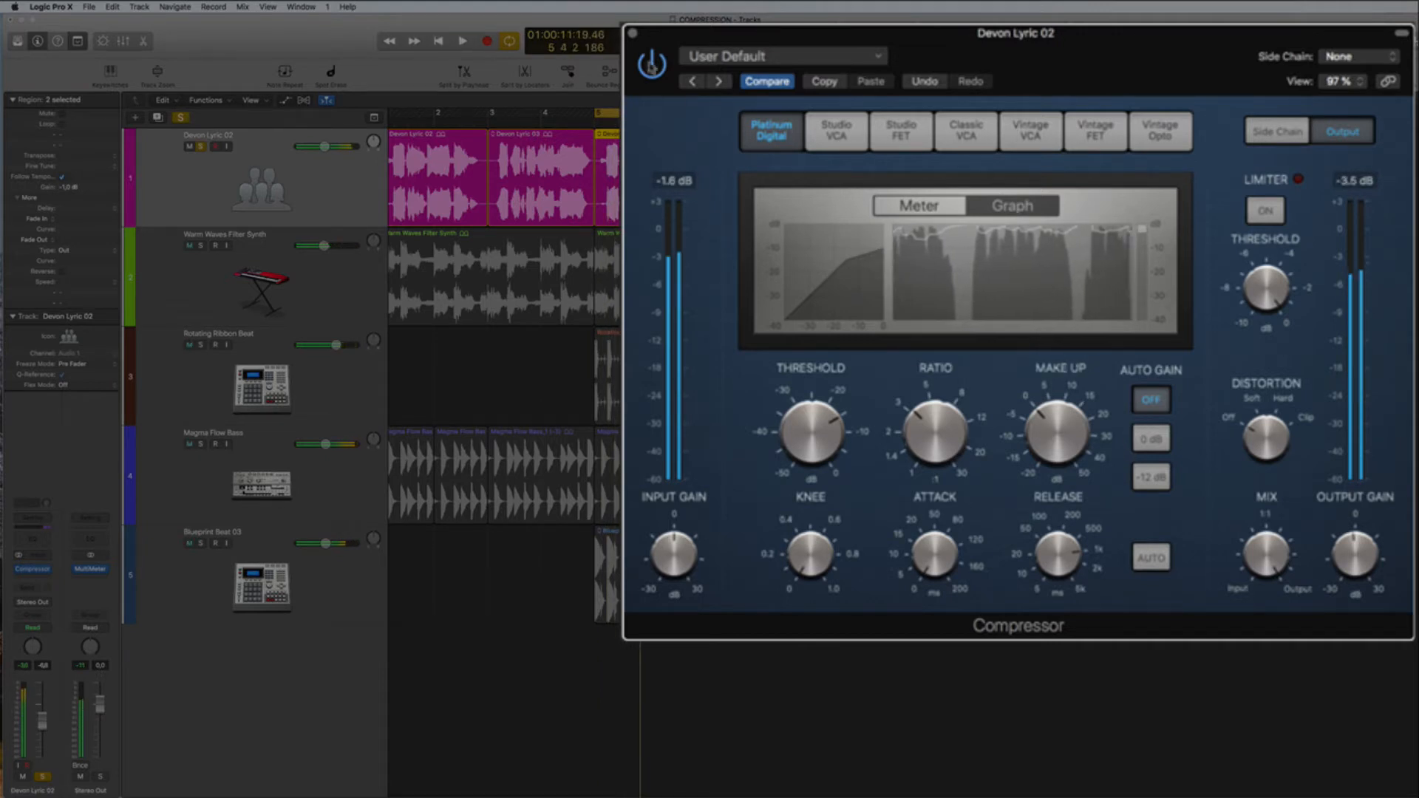
pyautogui.press('space')
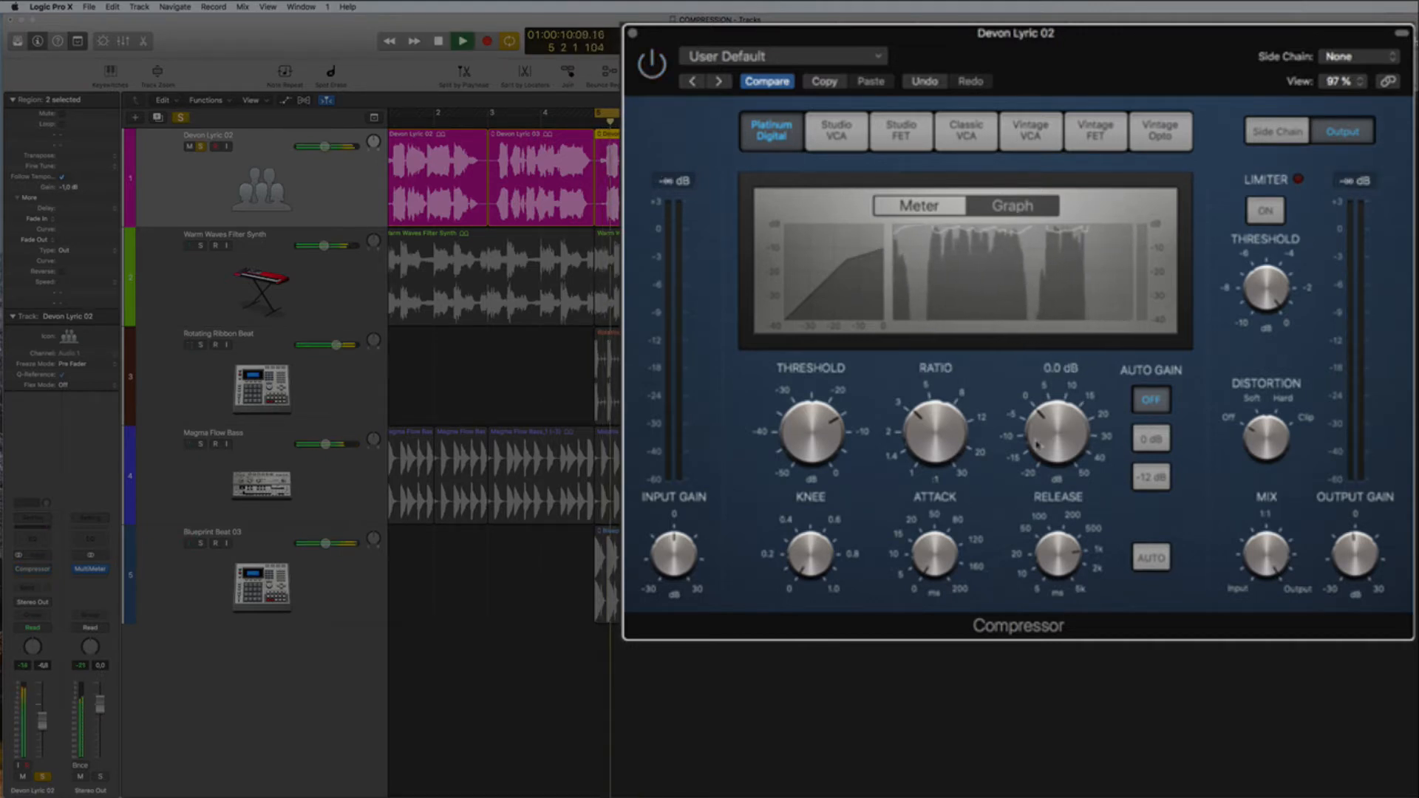
pyautogui.click(651, 65)
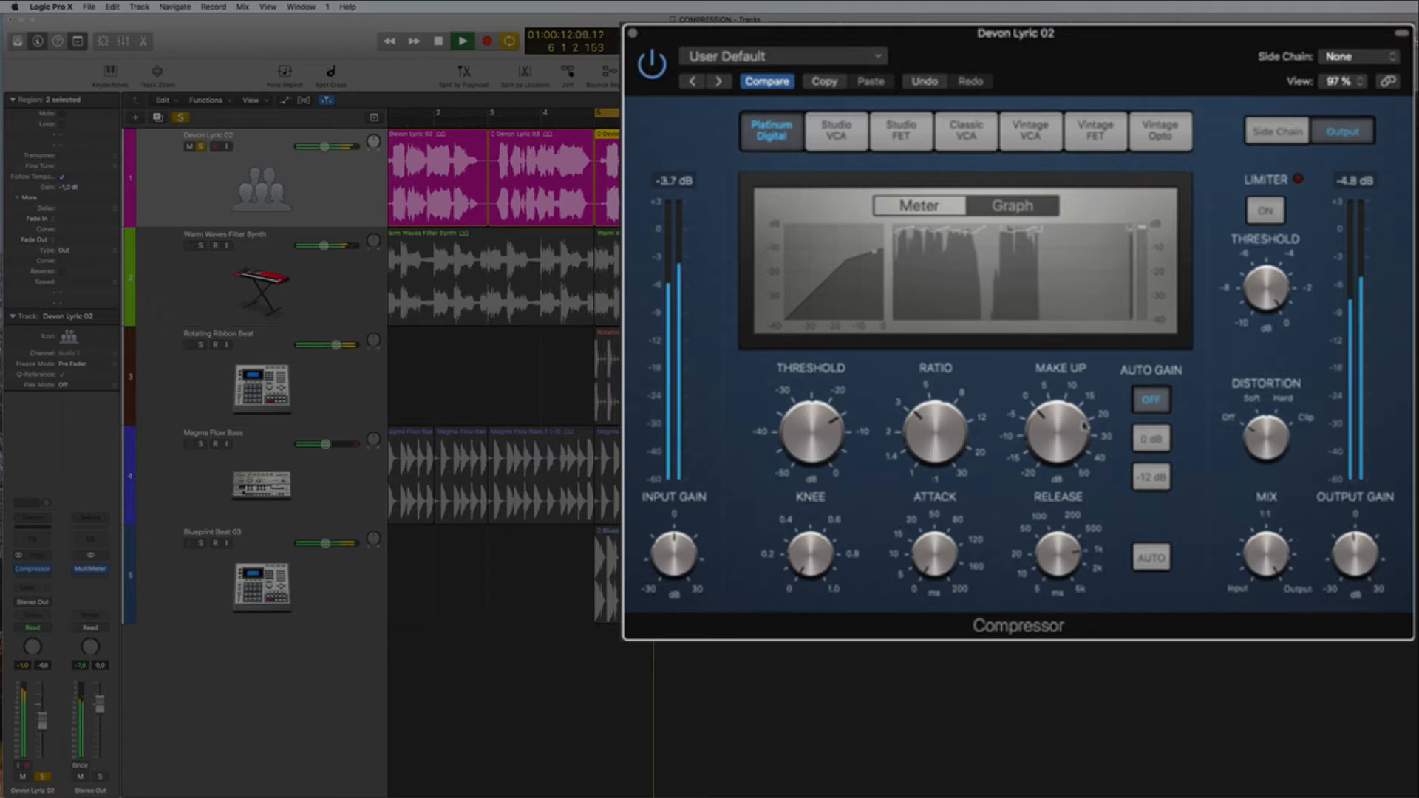
# - Raise the make-up gain above 1 dB to match the vocal's output level to its input level, and stop playback
pyautogui.moveTo(1063, 435)
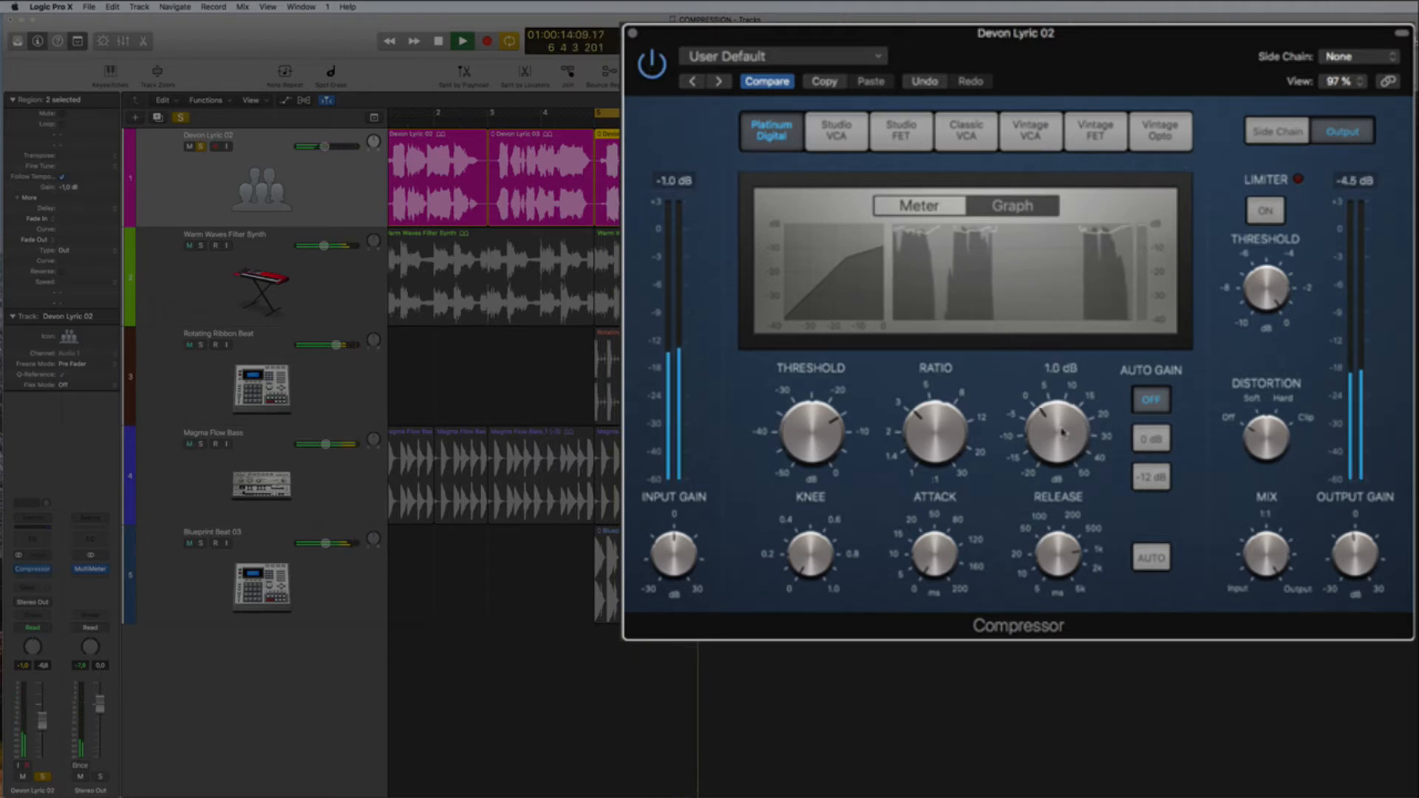
pyautogui.moveTo(1063, 435); pyautogui.dragTo(1062, 429)
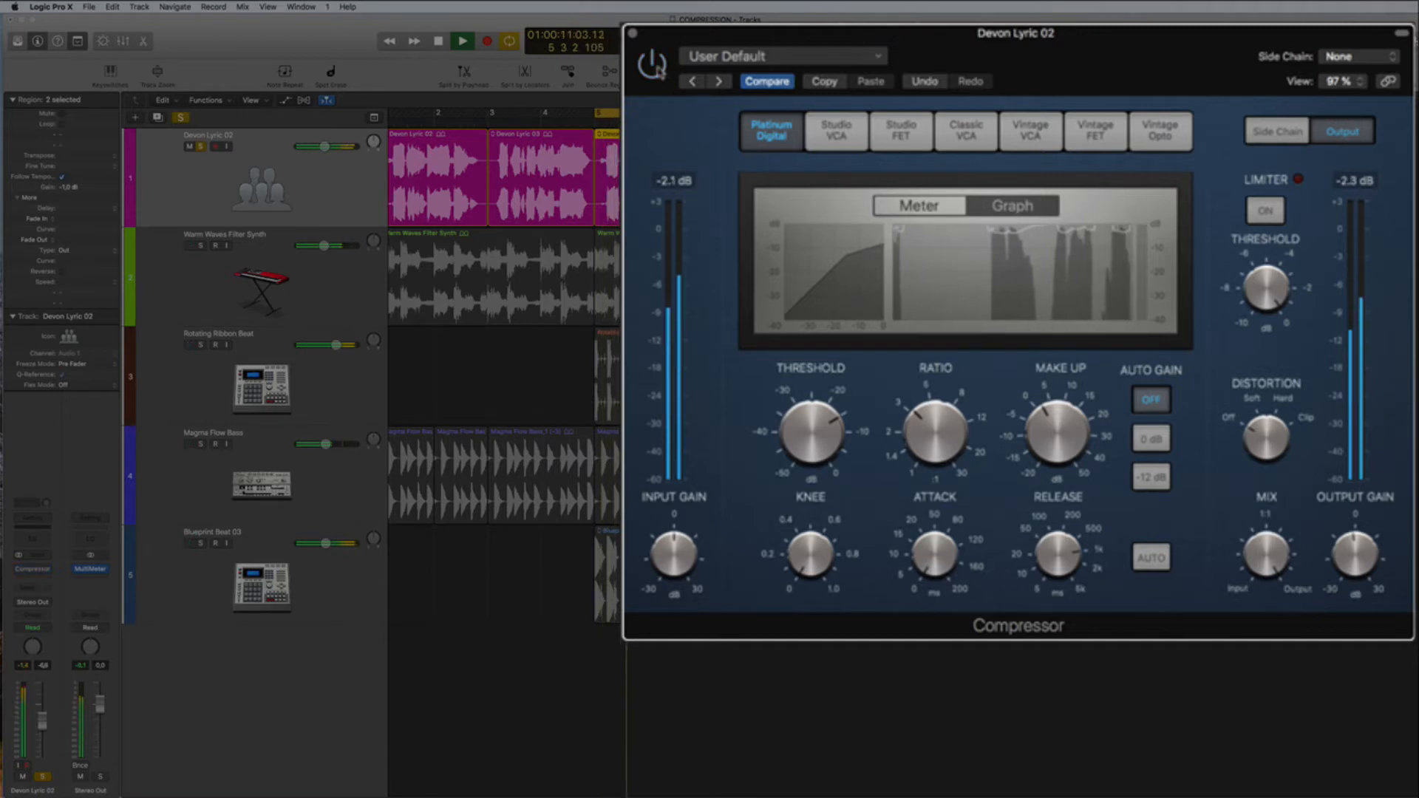
pyautogui.moveTo(1067, 443); pyautogui.dragTo(1066, 437)
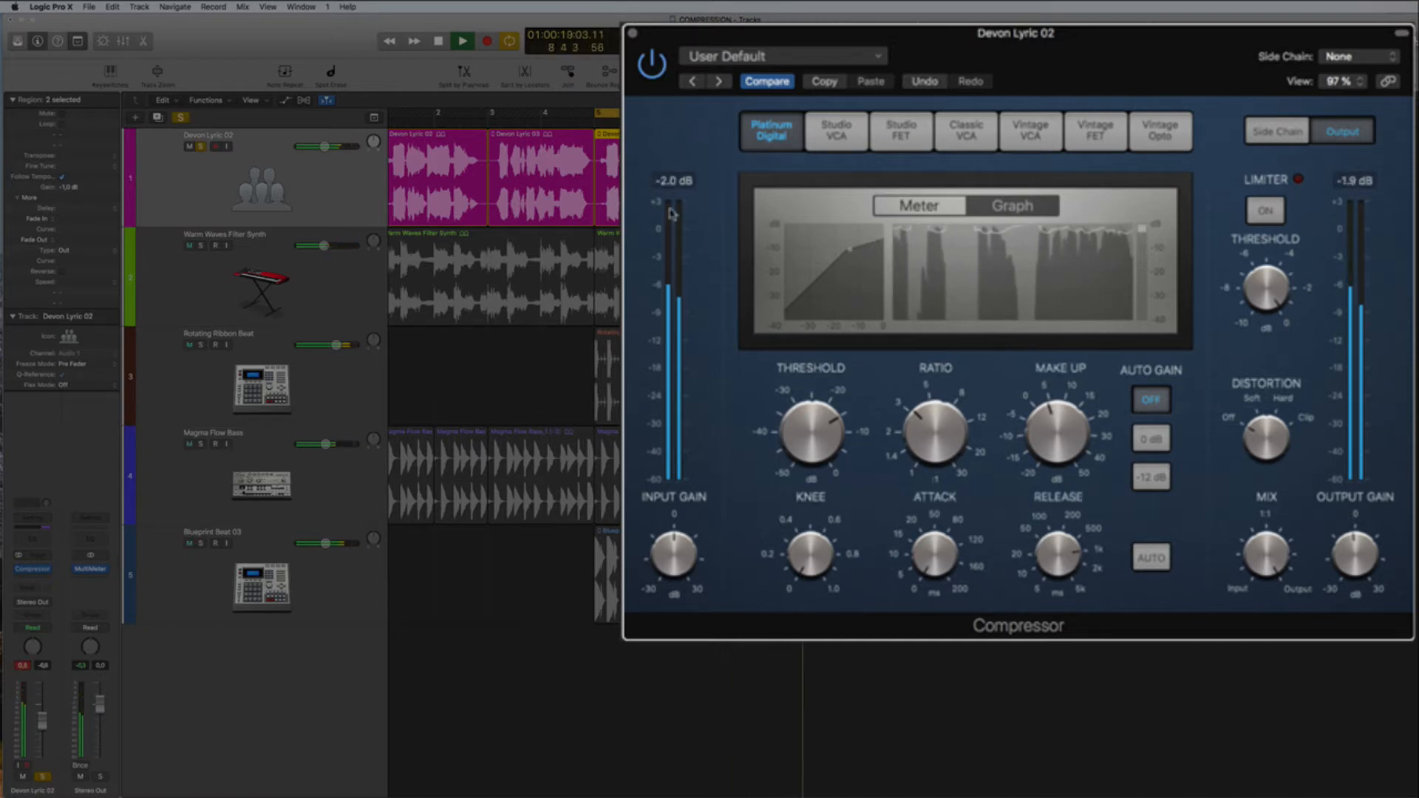
pyautogui.press('space')
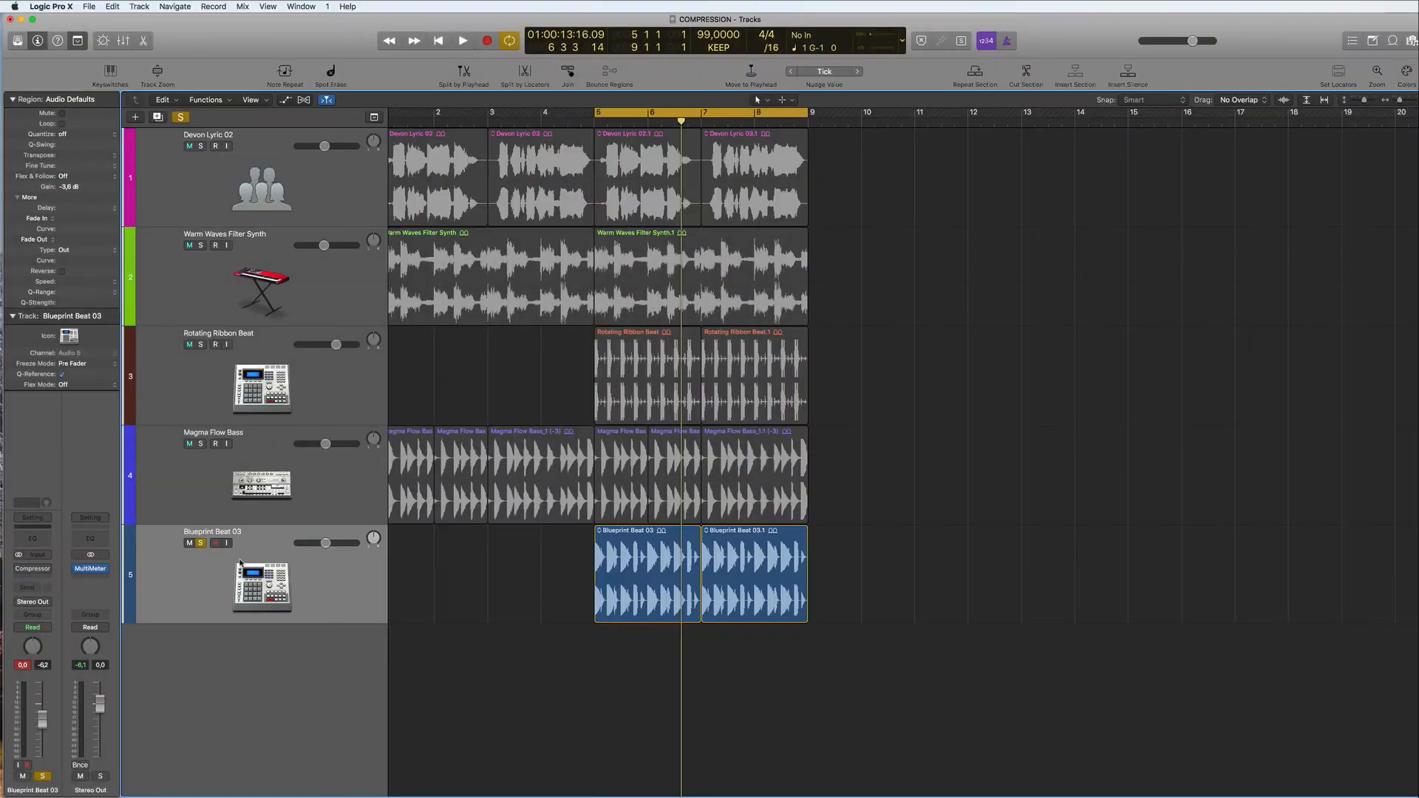
# - Play the Blueprint Beat 03 track, open its Compressor beside the regions and stop playback
pyautogui.press('space')
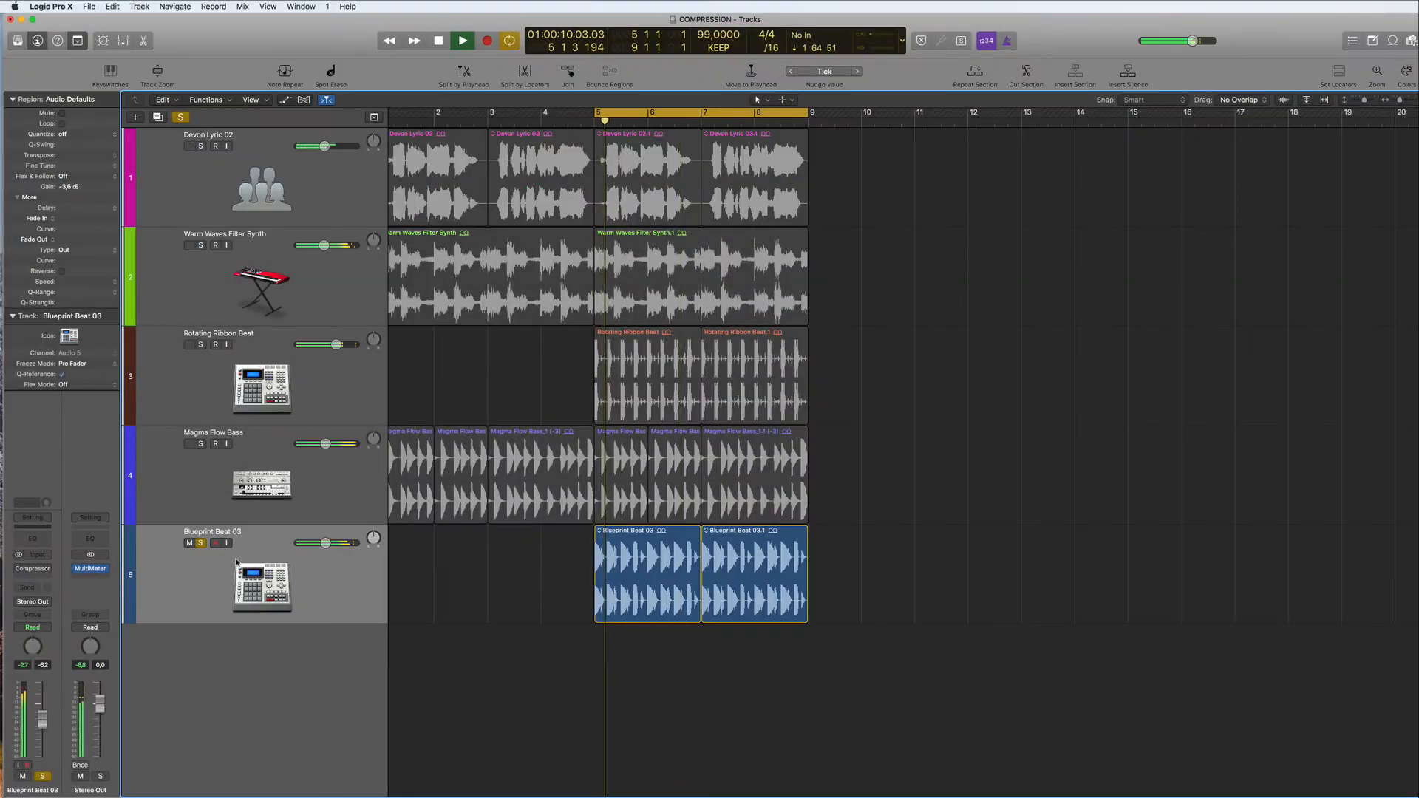
pyautogui.click(200, 529)
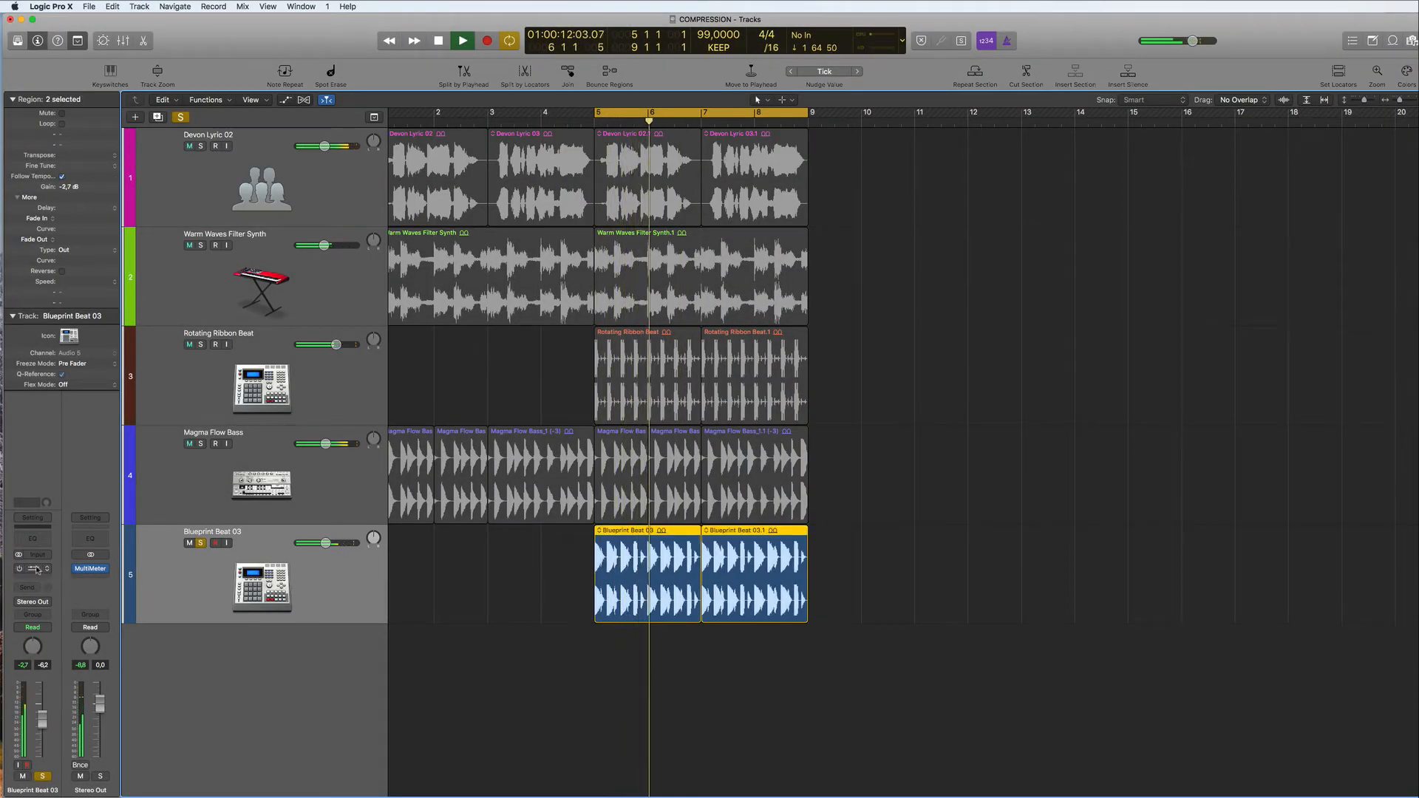
pyautogui.click(32, 568)
pyautogui.moveTo(407, 51); pyautogui.dragTo(1148, 250)
pyautogui.press('space')
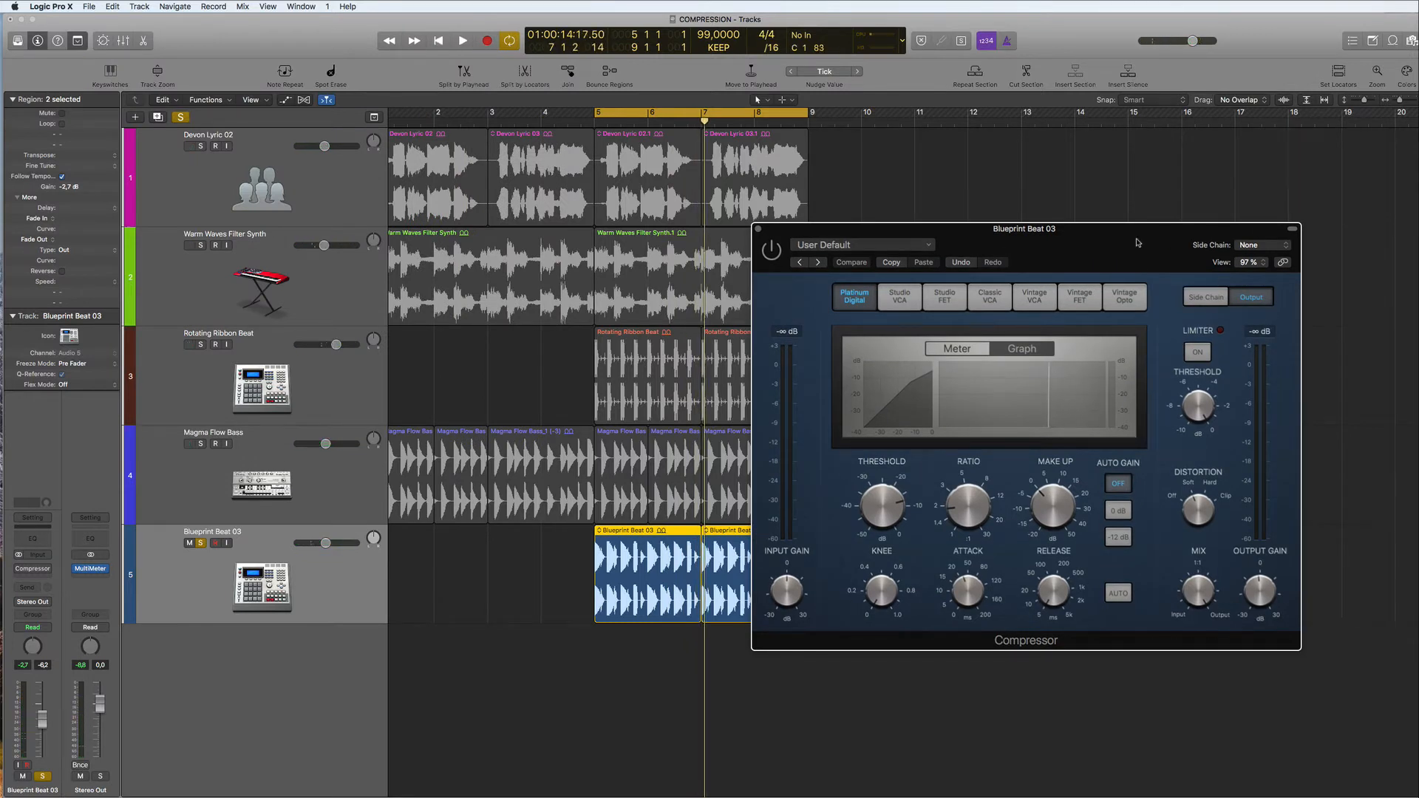
pyautogui.moveTo(1137, 243); pyautogui.dragTo(1177, 211)
# - Browse the Compressor's circuit models from Studio VCA through Vintage Opto and return to Platinum Digital
pyautogui.click(935, 259)
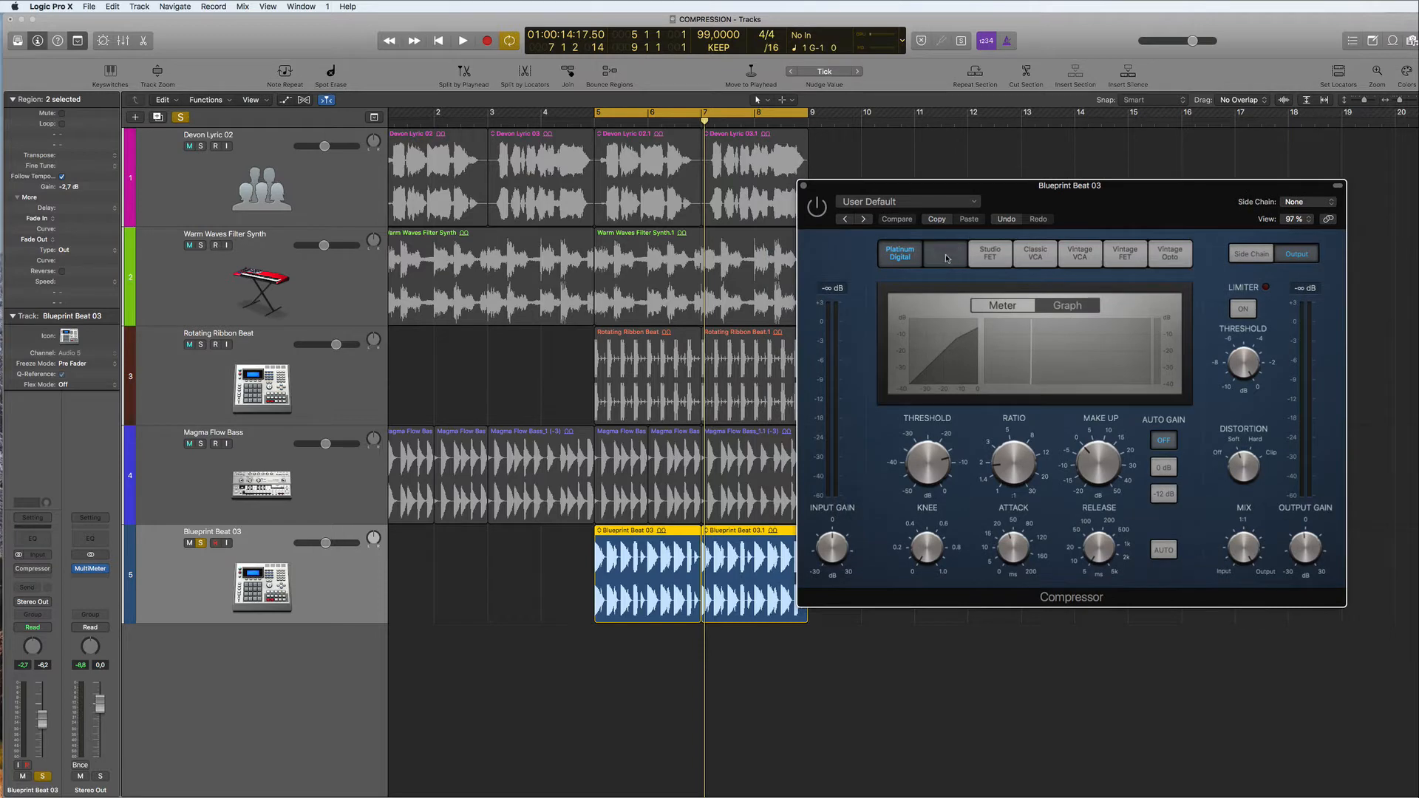
pyautogui.click(1039, 258)
pyautogui.click(1080, 253)
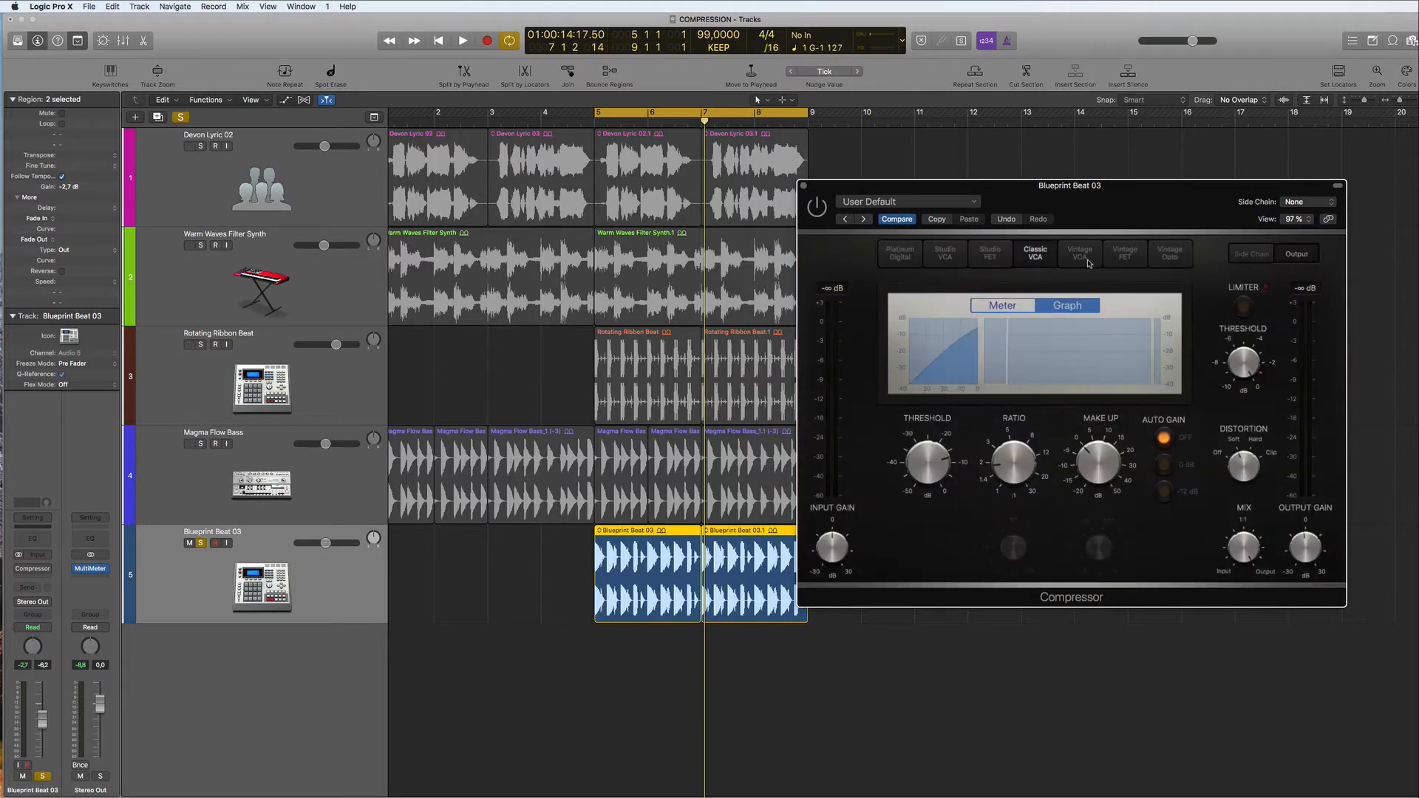
pyautogui.click(1123, 260)
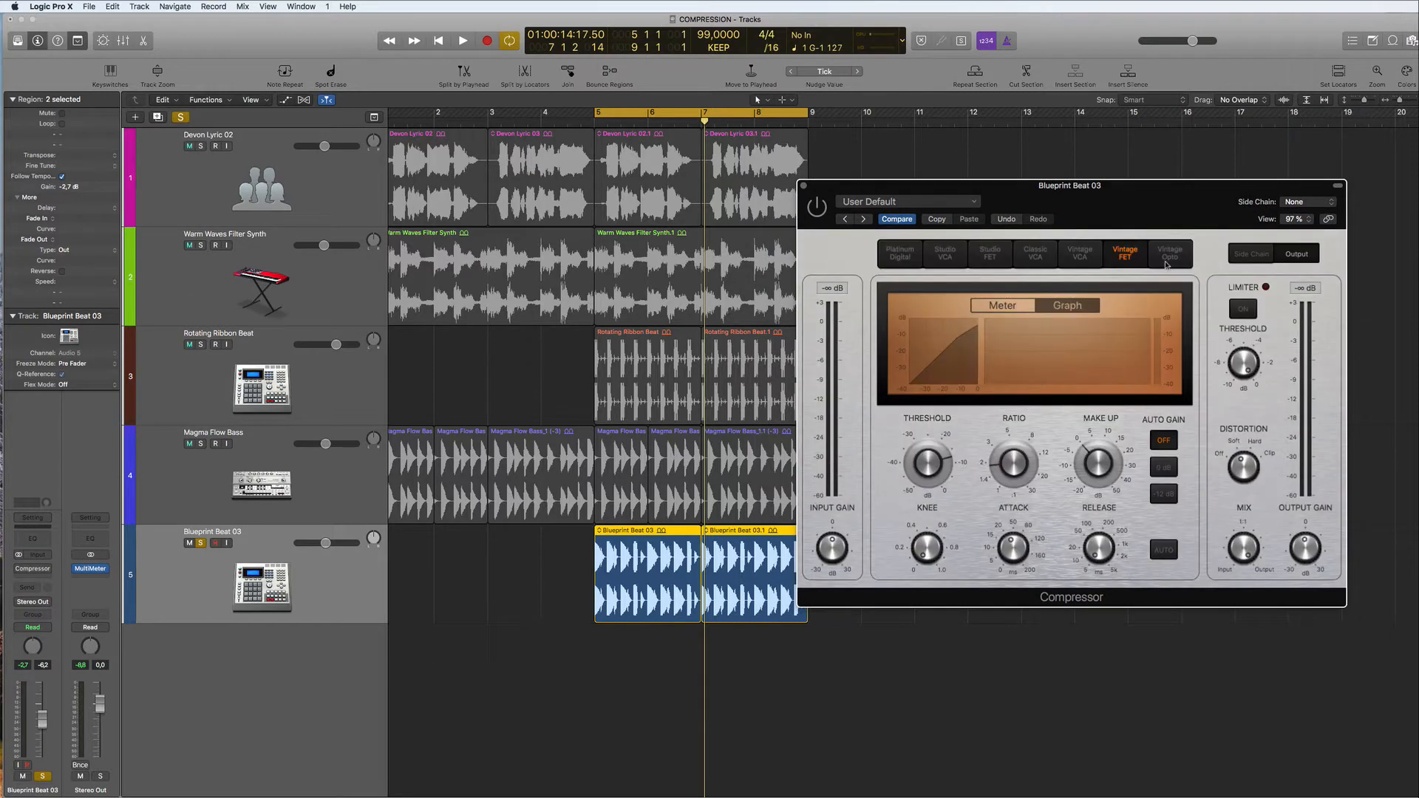
pyautogui.click(1170, 260)
pyautogui.click(899, 258)
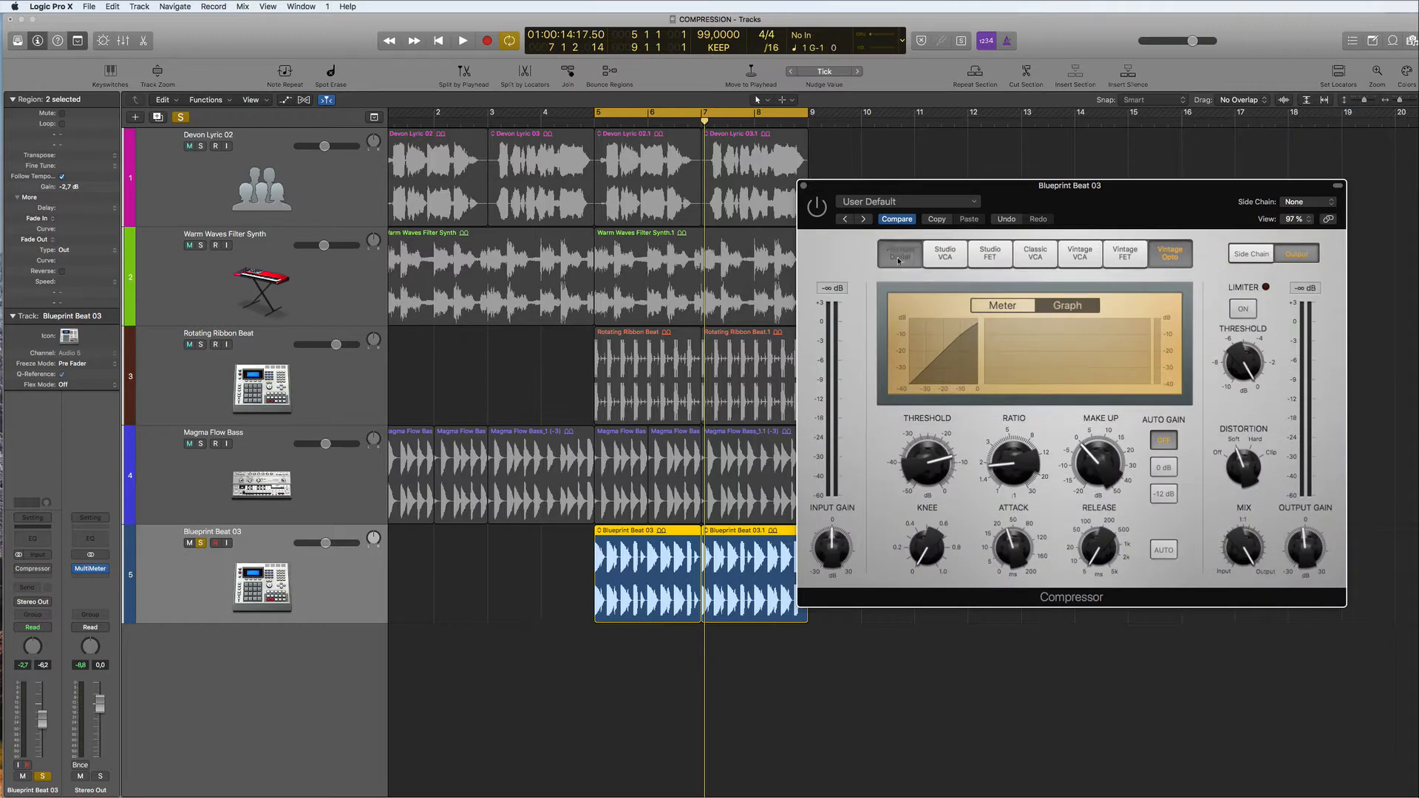
# - Examine the Studio VCA, Studio FET, Classic VCA, Vintage VCA, Vintage FET and Vintage Opto circuit models one by one
pyautogui.click(946, 258)
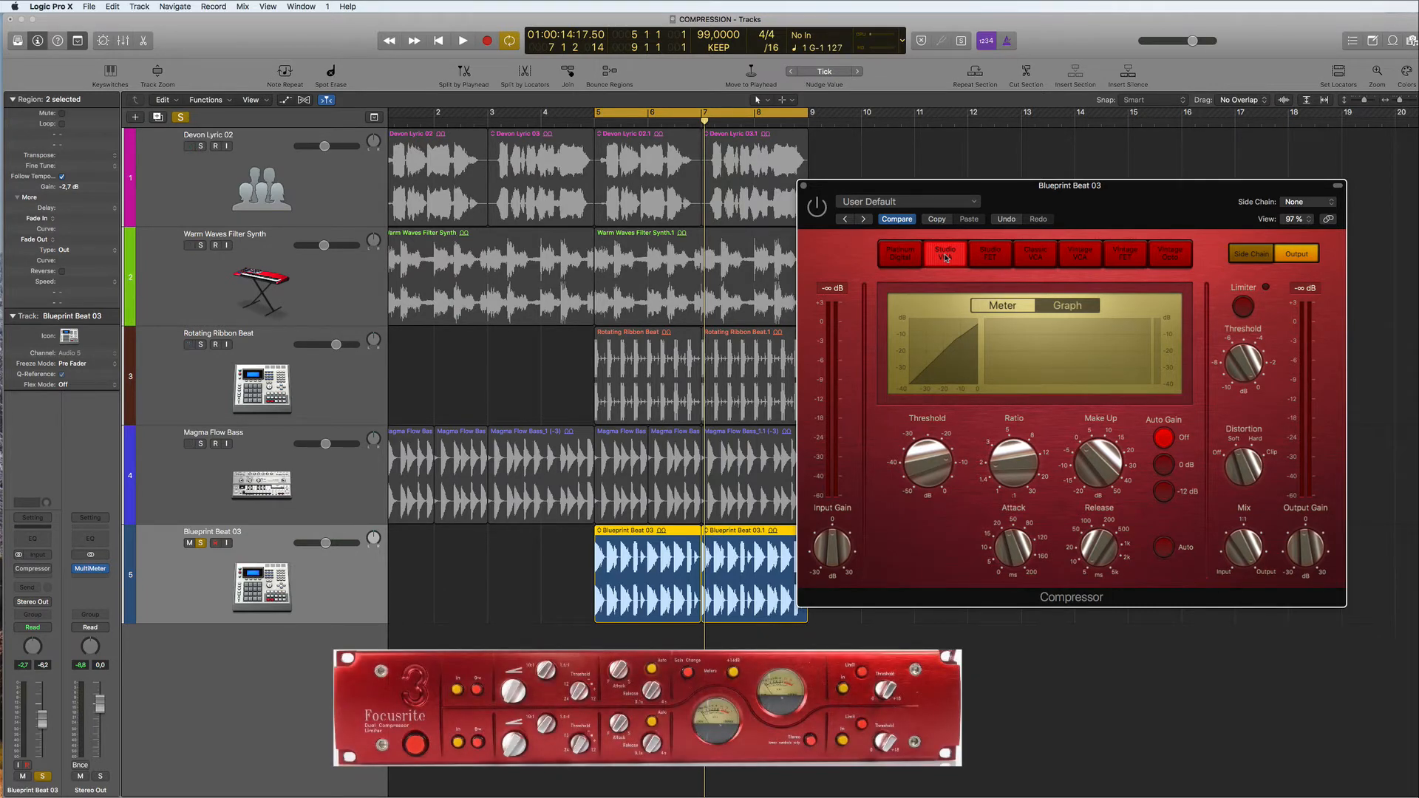
pyautogui.click(992, 256)
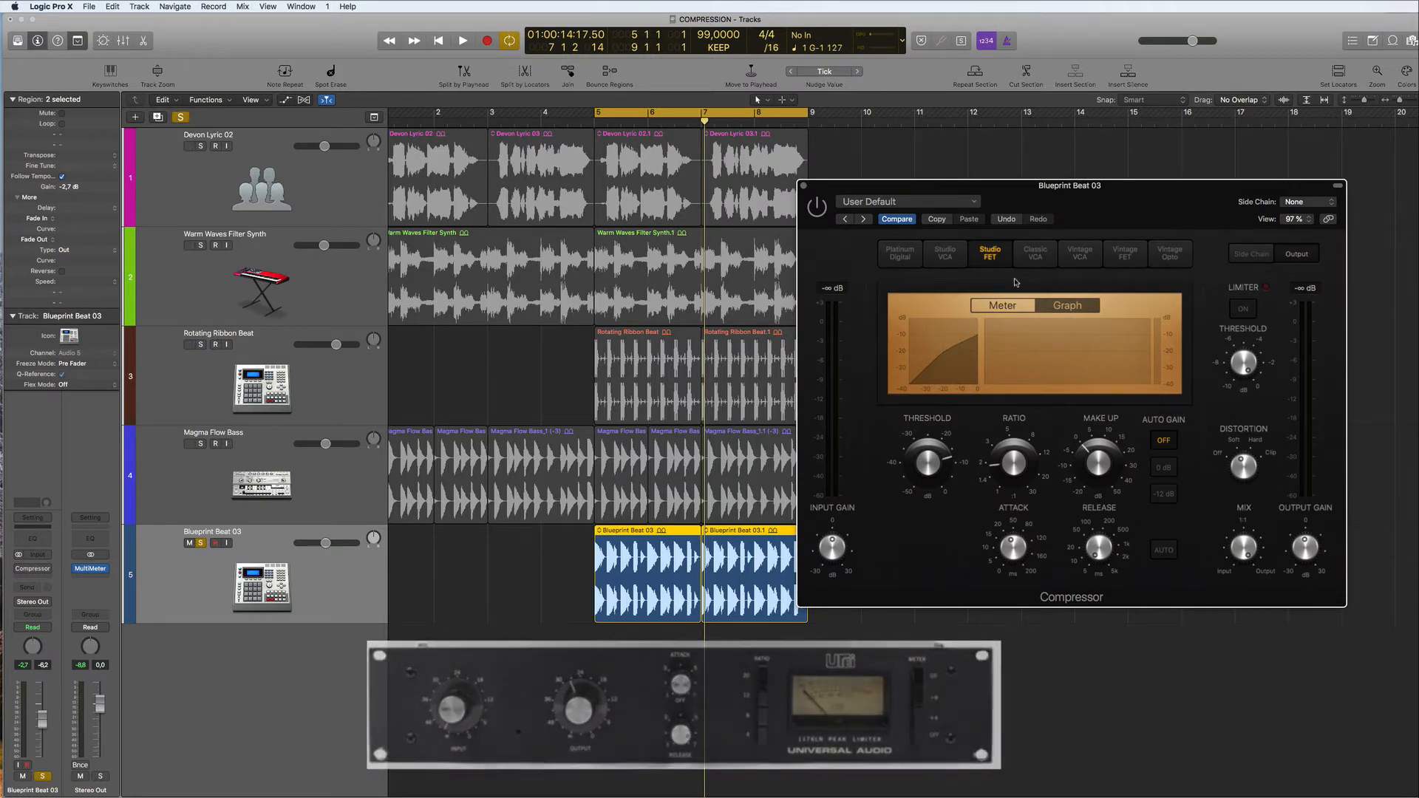
pyautogui.click(1035, 253)
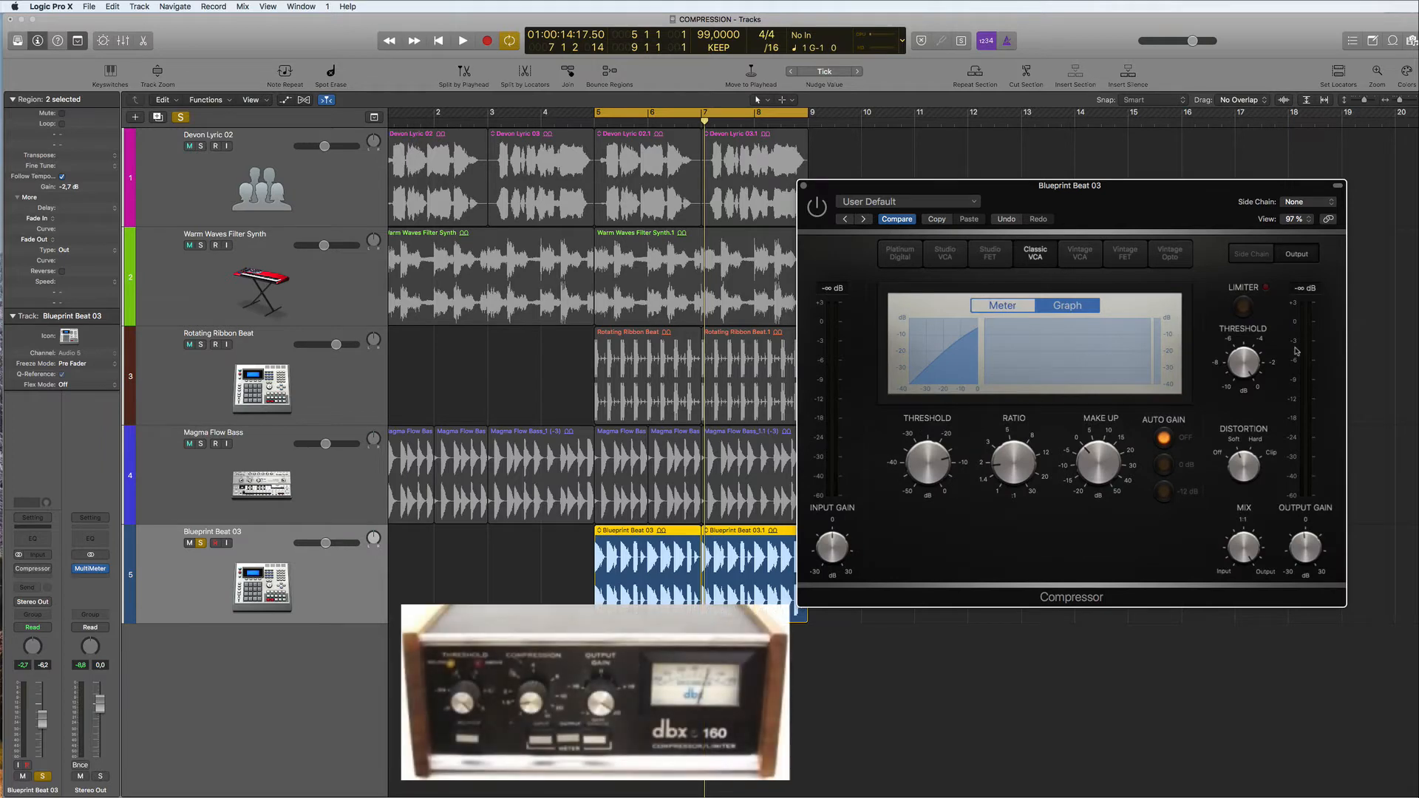
pyautogui.click(1081, 253)
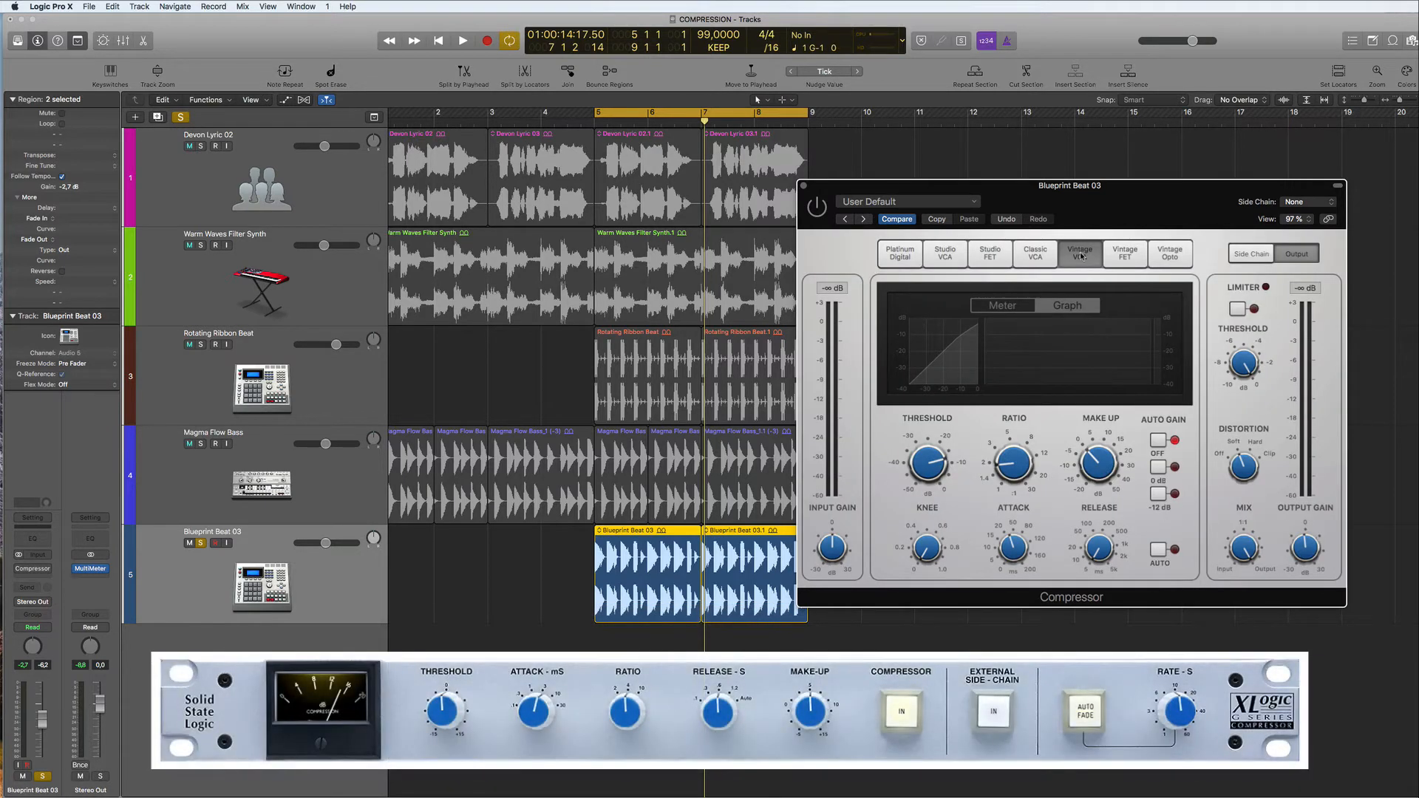
pyautogui.click(1126, 254)
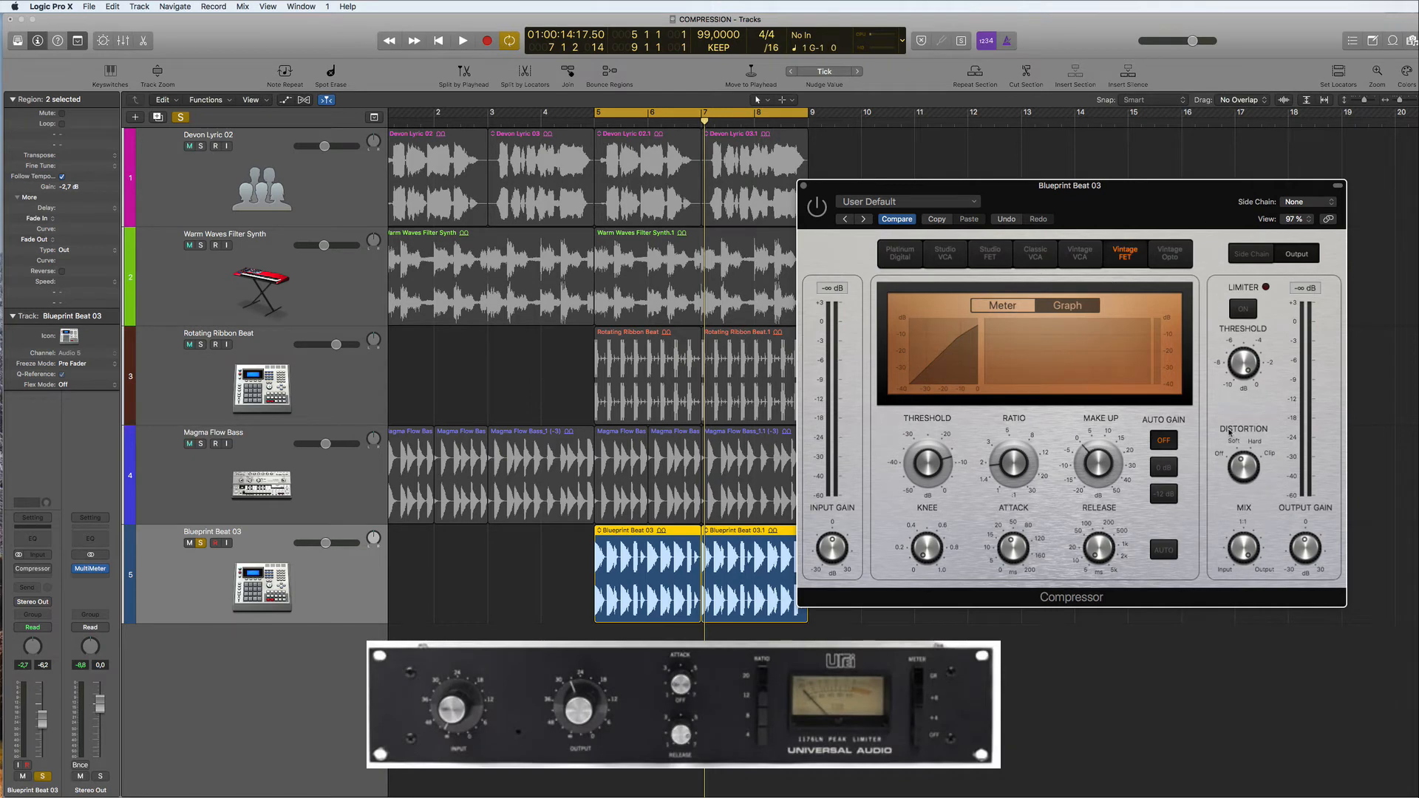
pyautogui.click(1170, 253)
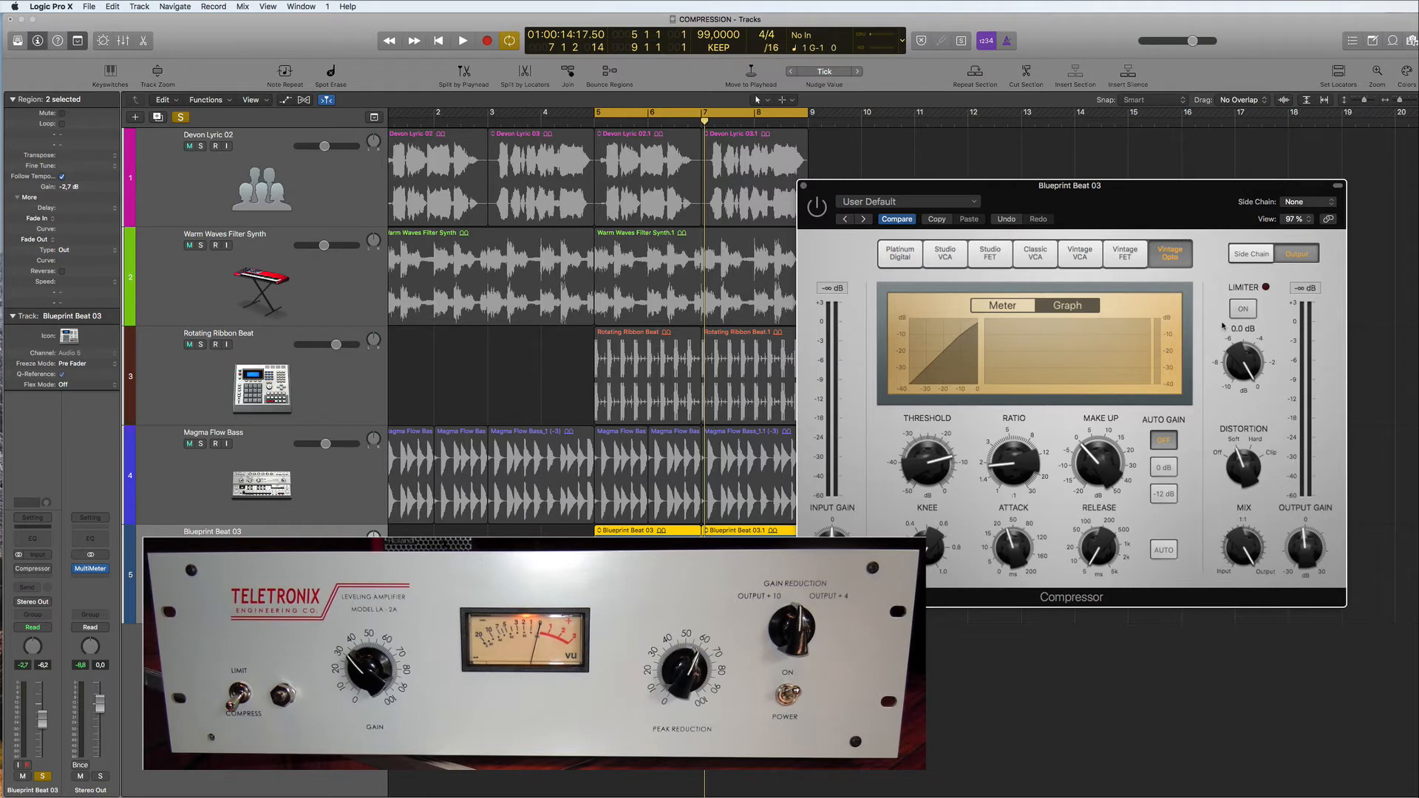
pyautogui.moveTo(1186, 206); pyautogui.dragTo(1177, 210)
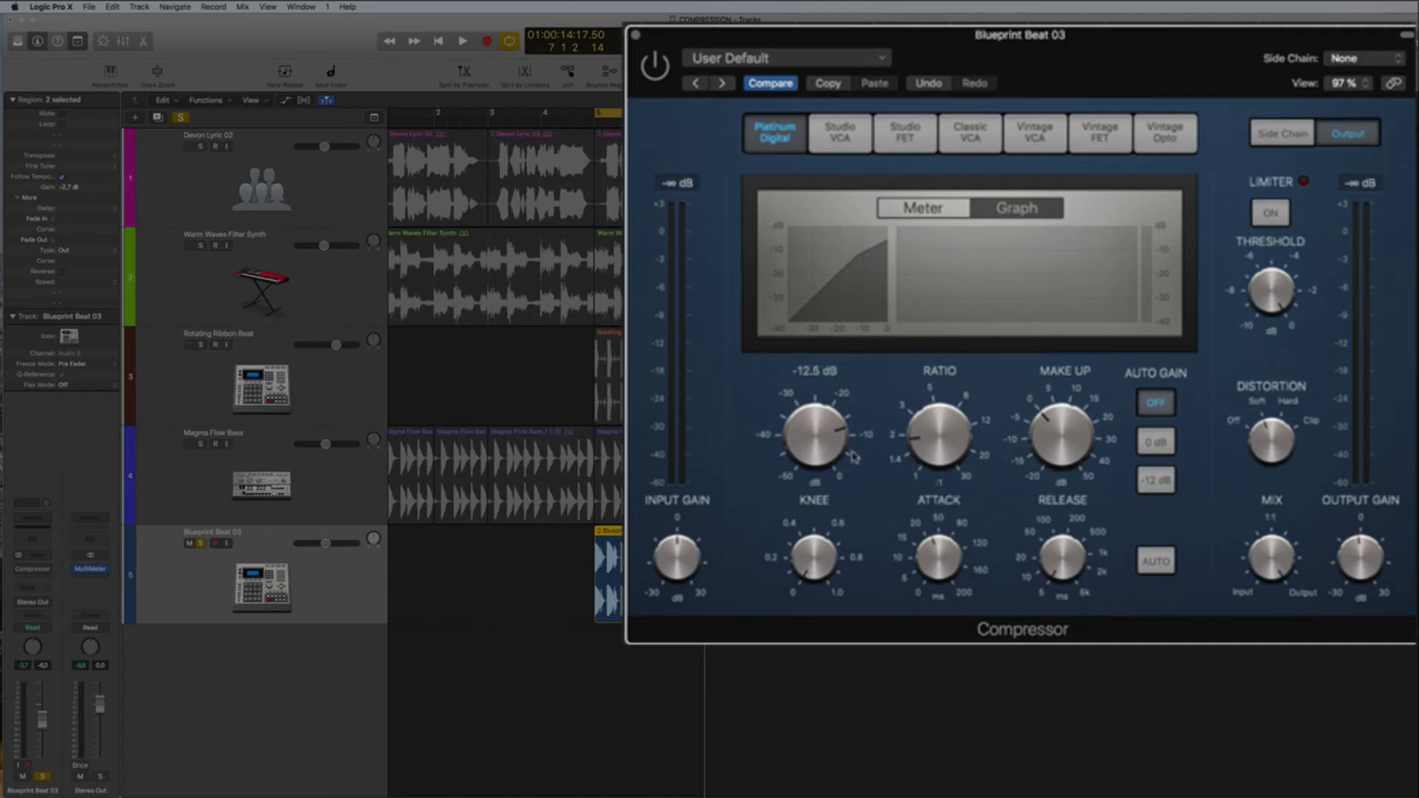
# - Play the beat in several passes with the Platinum Digital model to examine the compression graph and level meters
pyautogui.press('space')
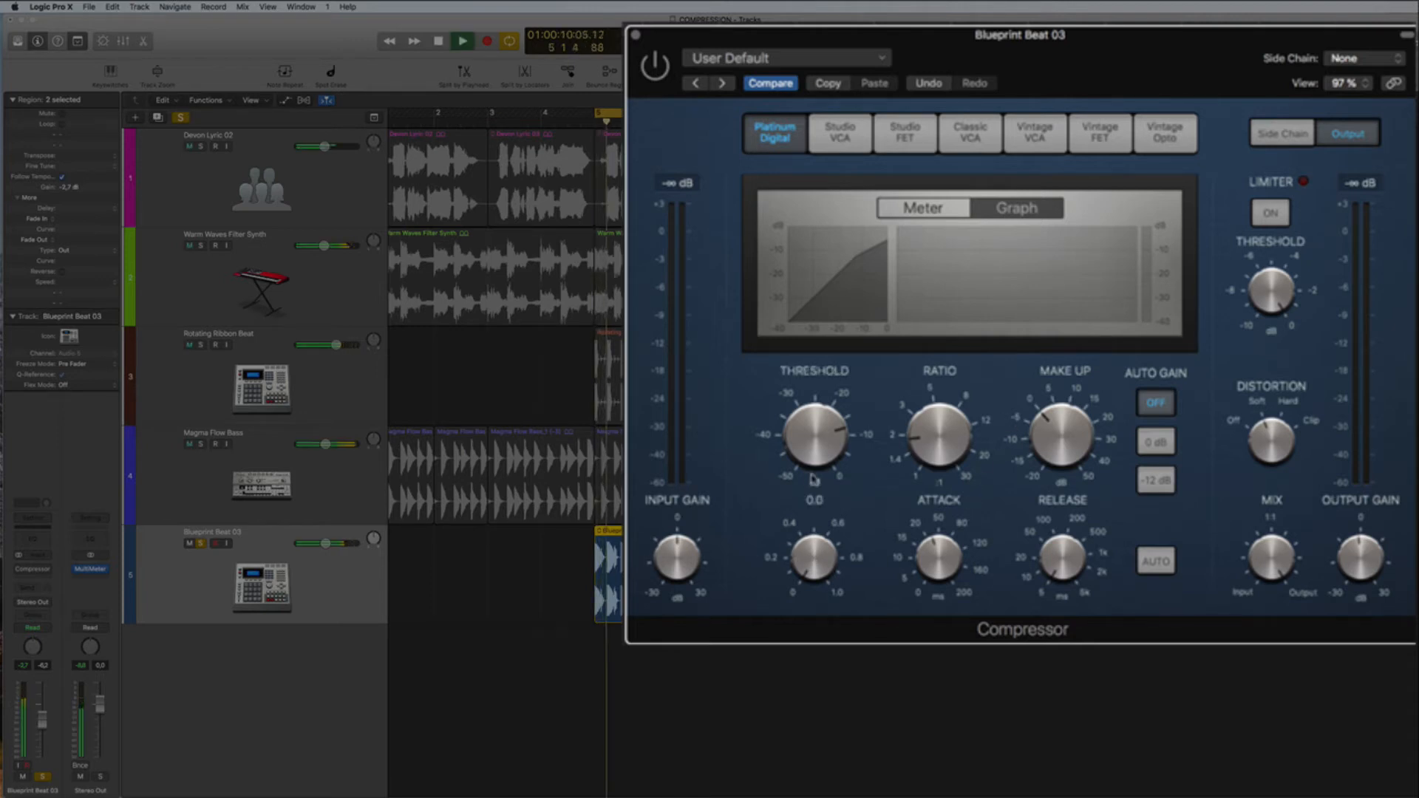
pyautogui.moveTo(940, 560)
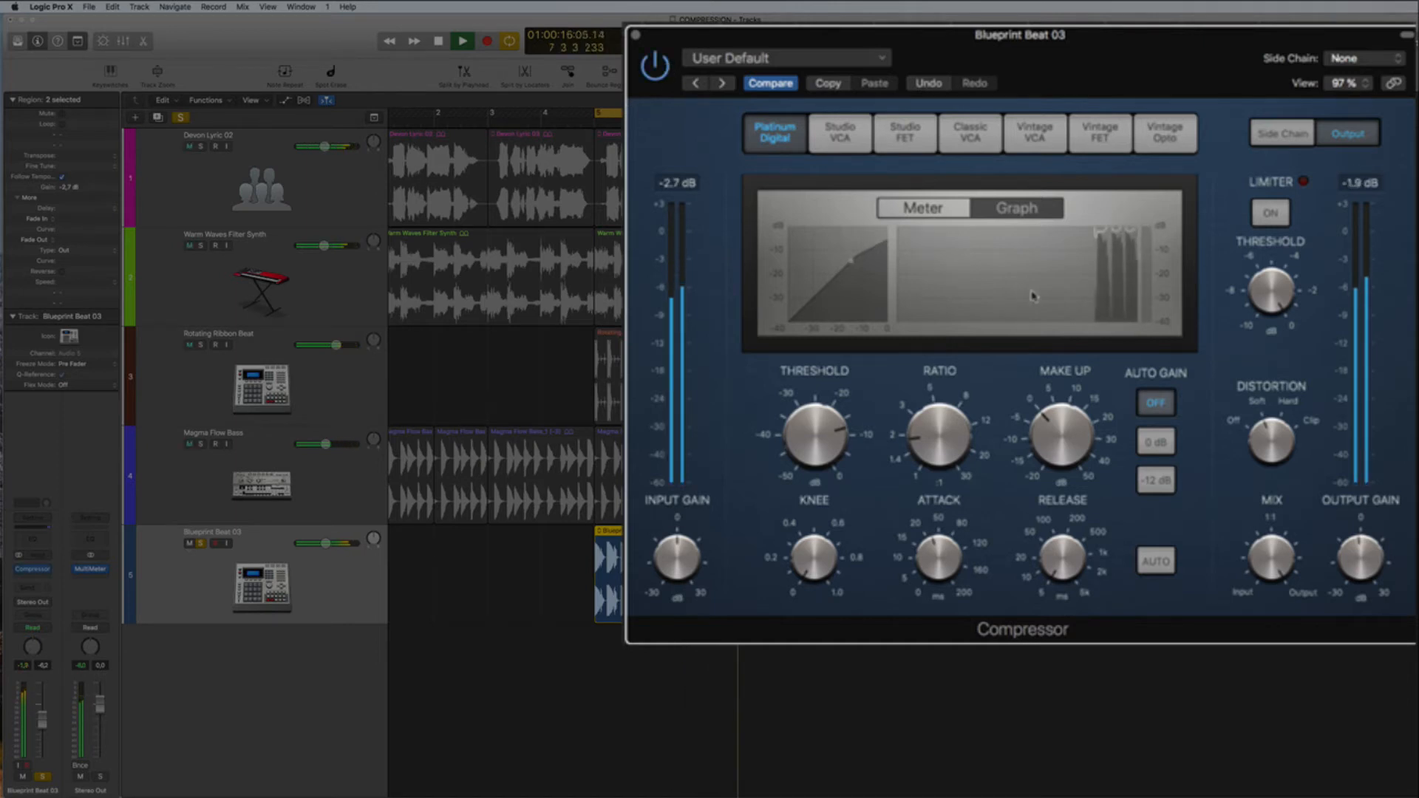
pyautogui.moveTo(819, 447)
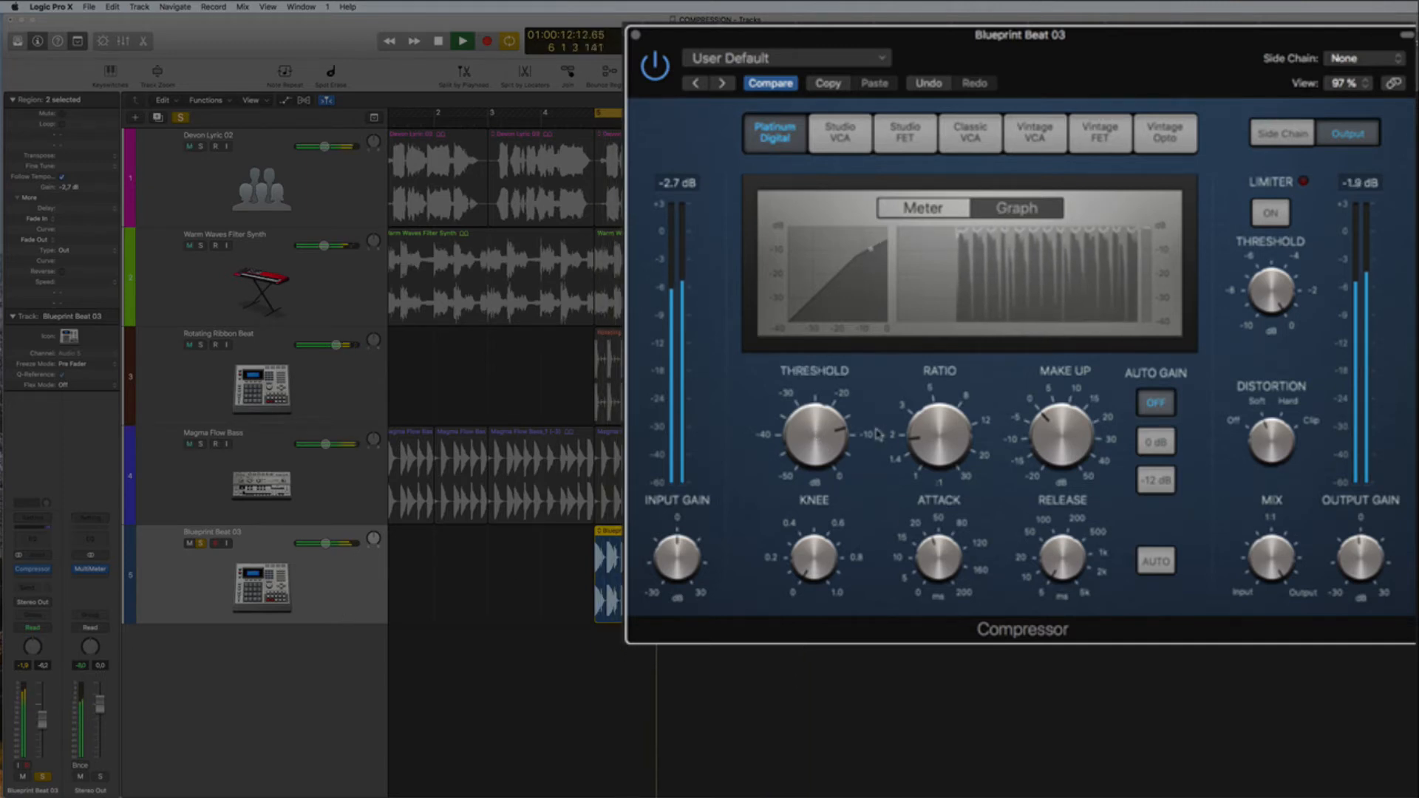
pyautogui.moveTo(889, 434)
pyautogui.press('space')
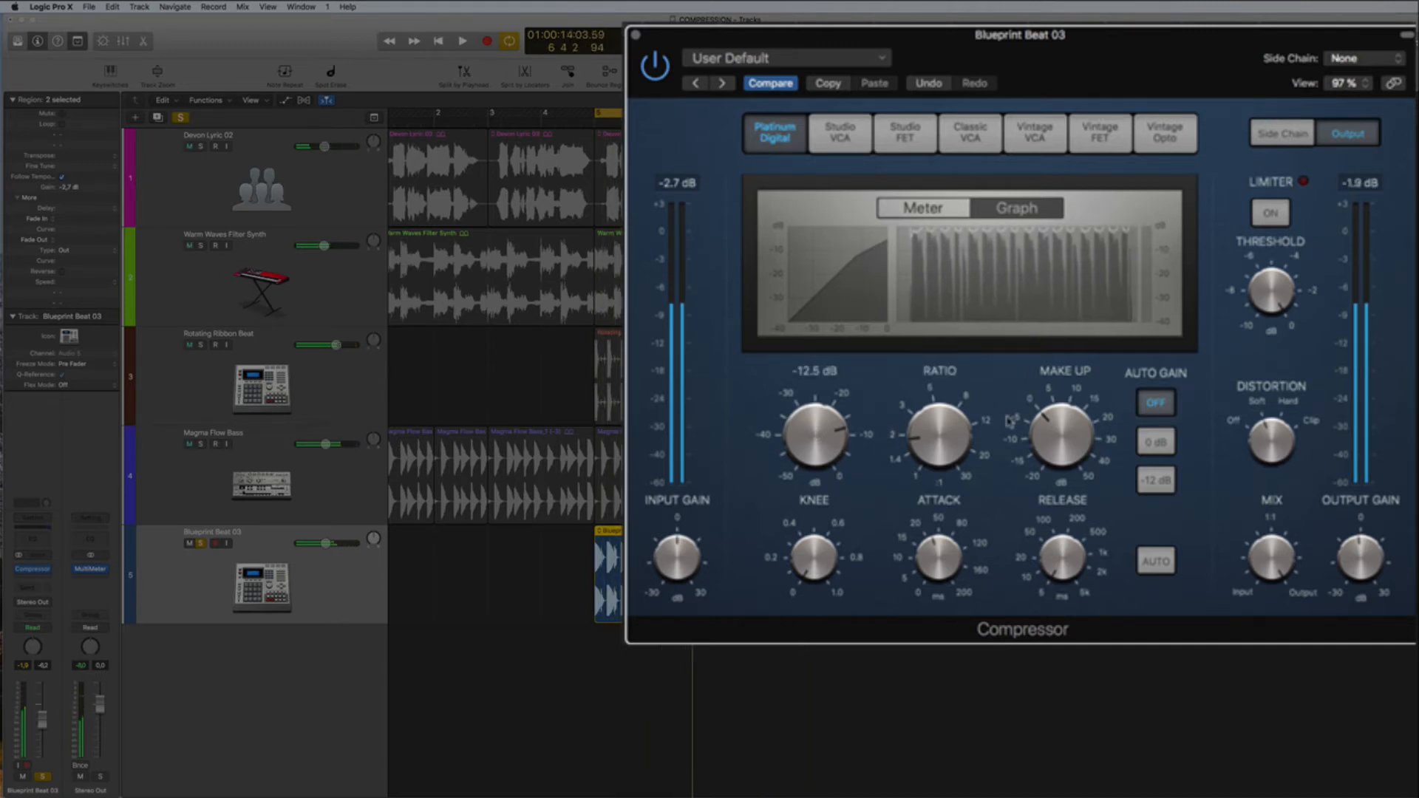
pyautogui.press('space')
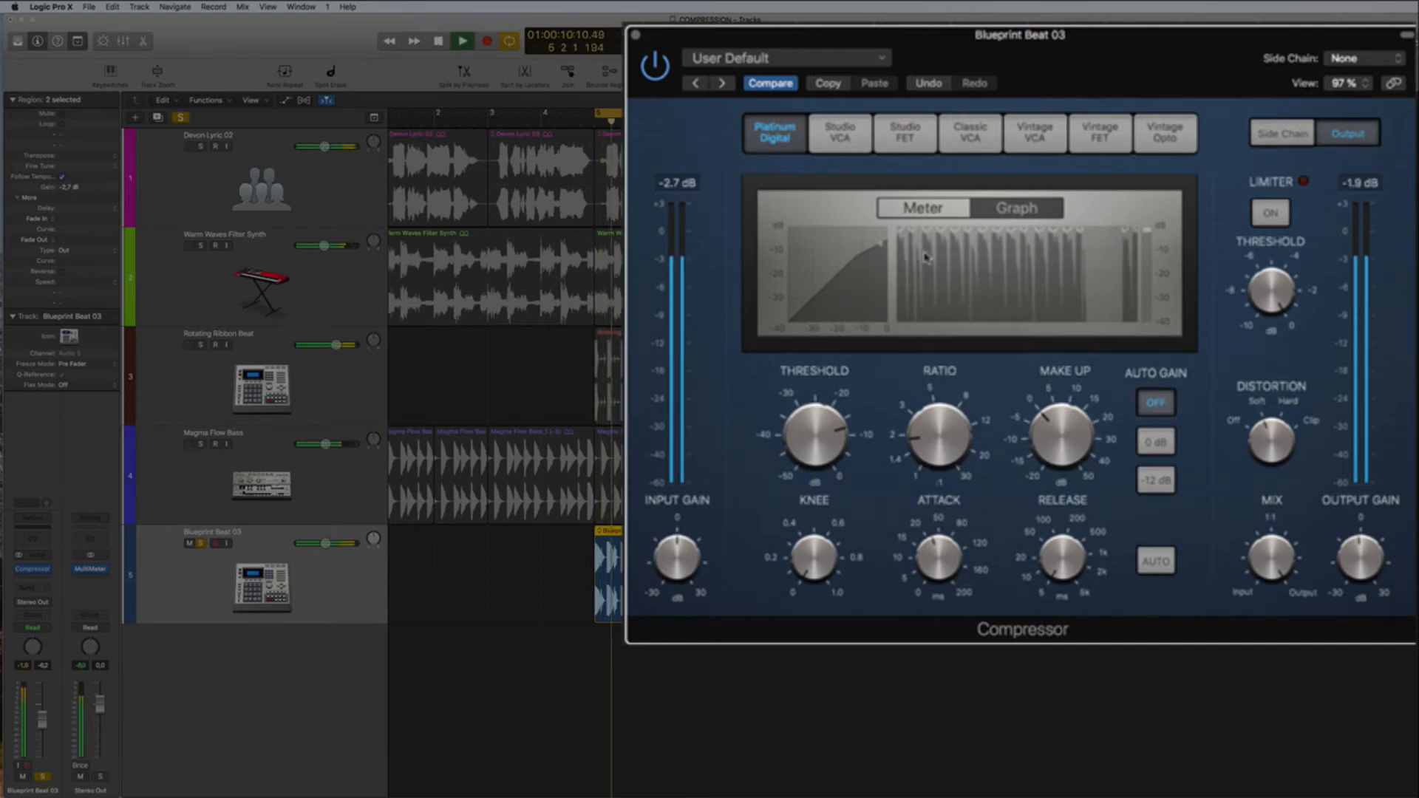
pyautogui.press('space')
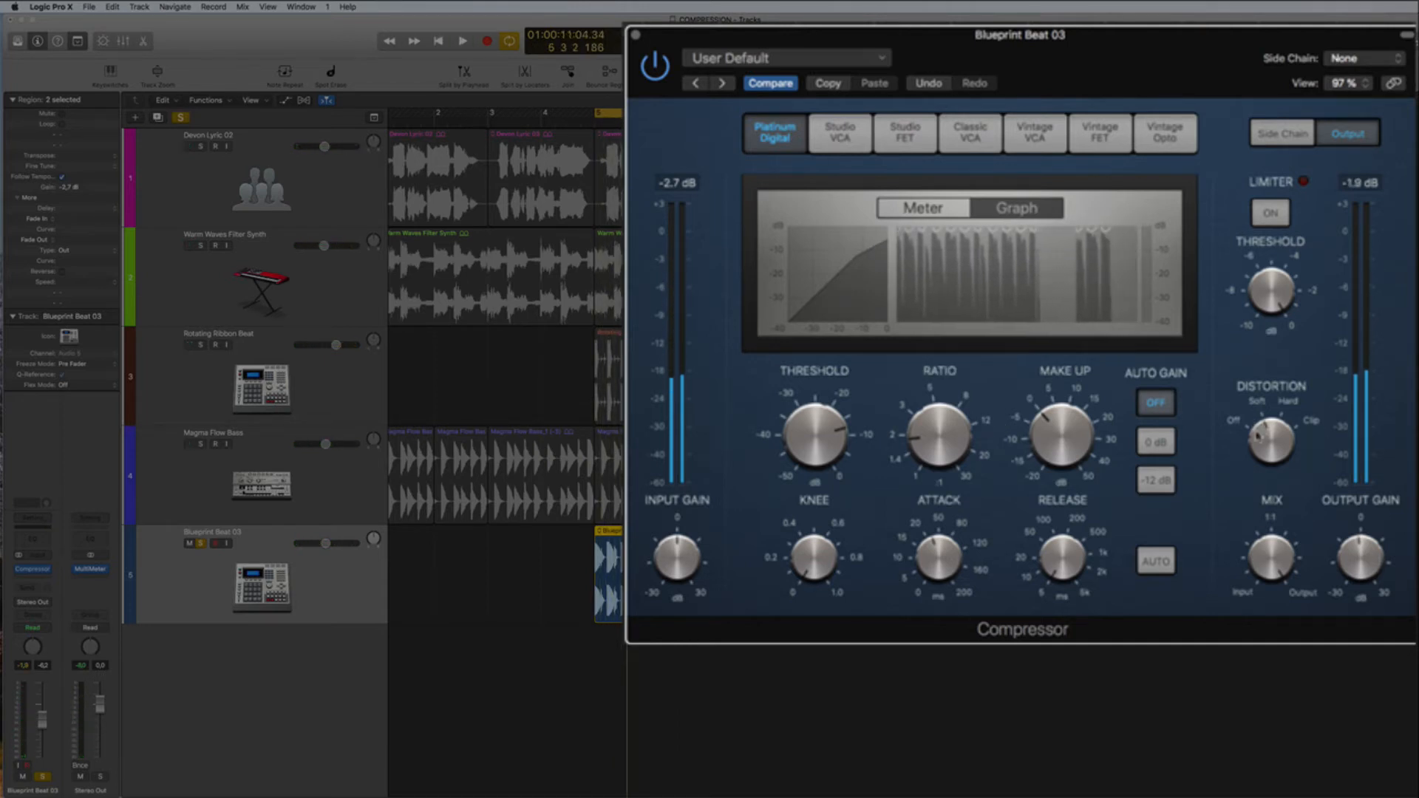
pyautogui.press('space')
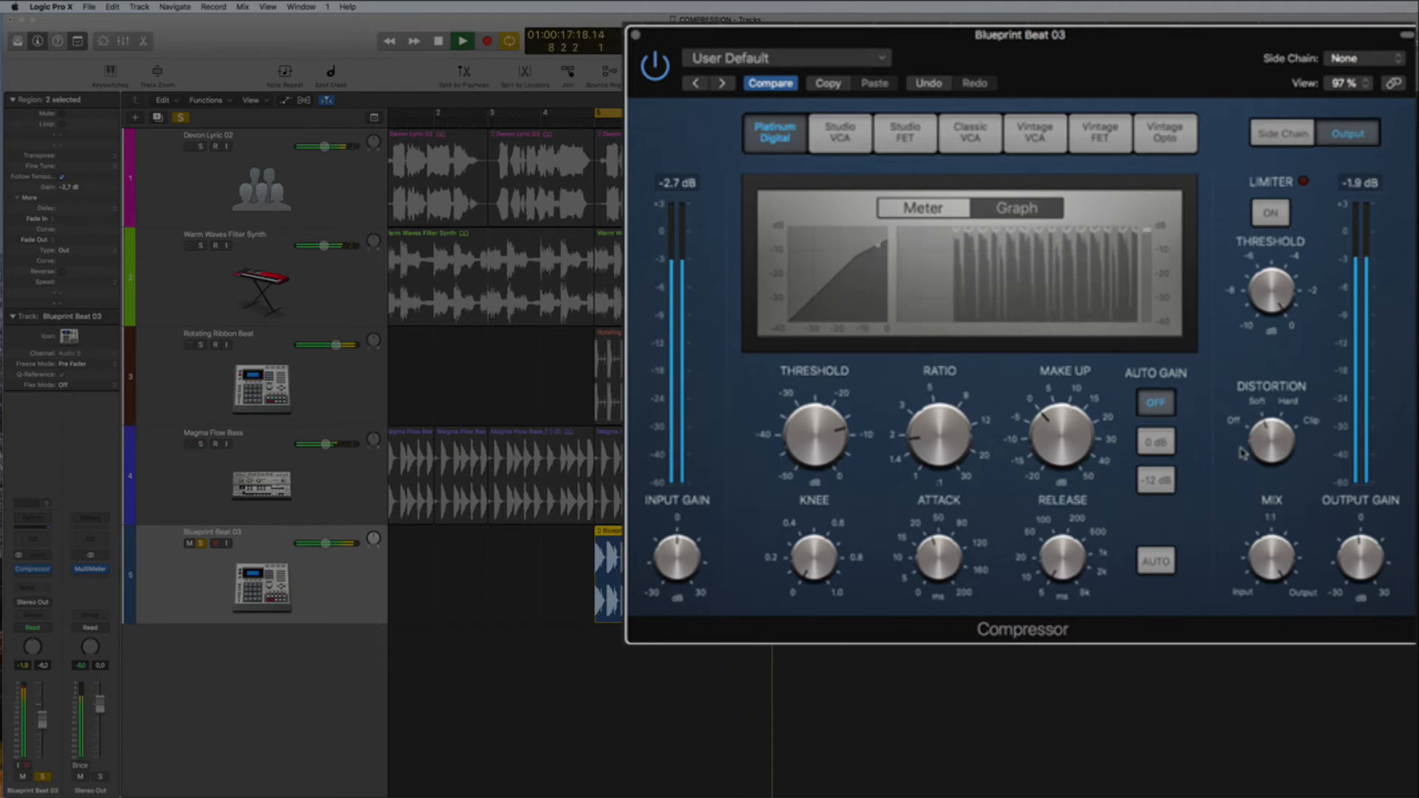
pyautogui.press('space')
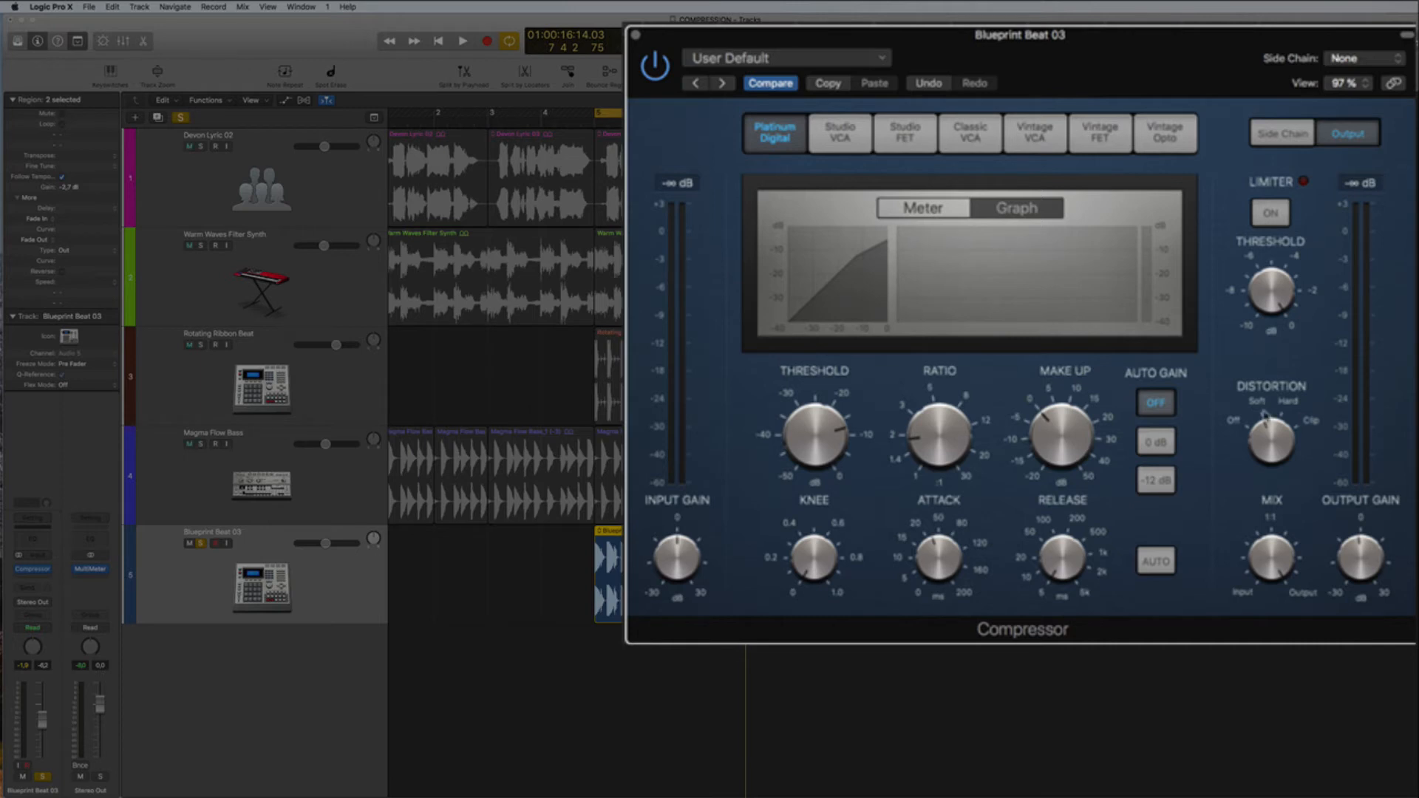
# - Open the MultiMeter on Stereo Out and compare the beat's loudness with its Compressor bypassed and enabled during playback
pyautogui.moveTo(1040, 584)
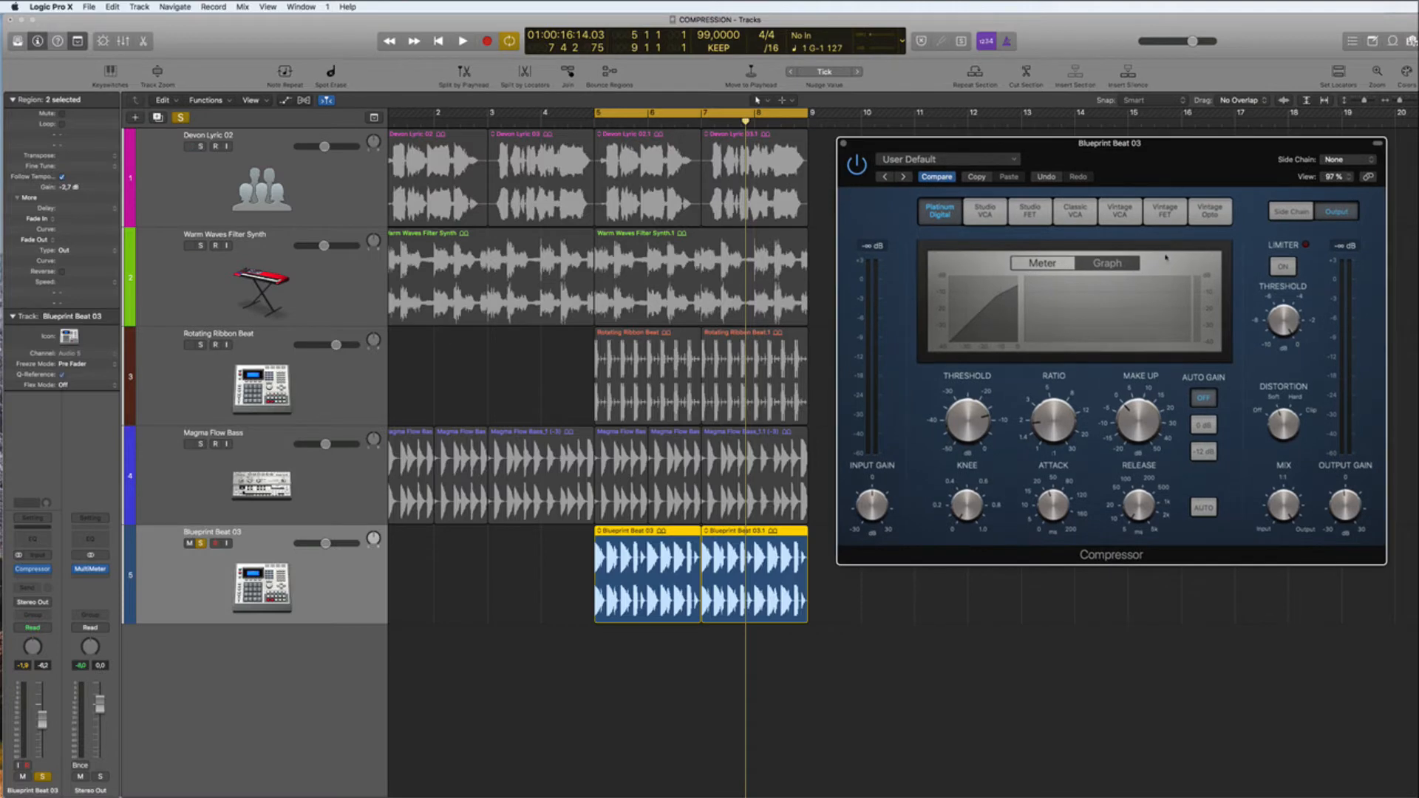
pyautogui.click(91, 569)
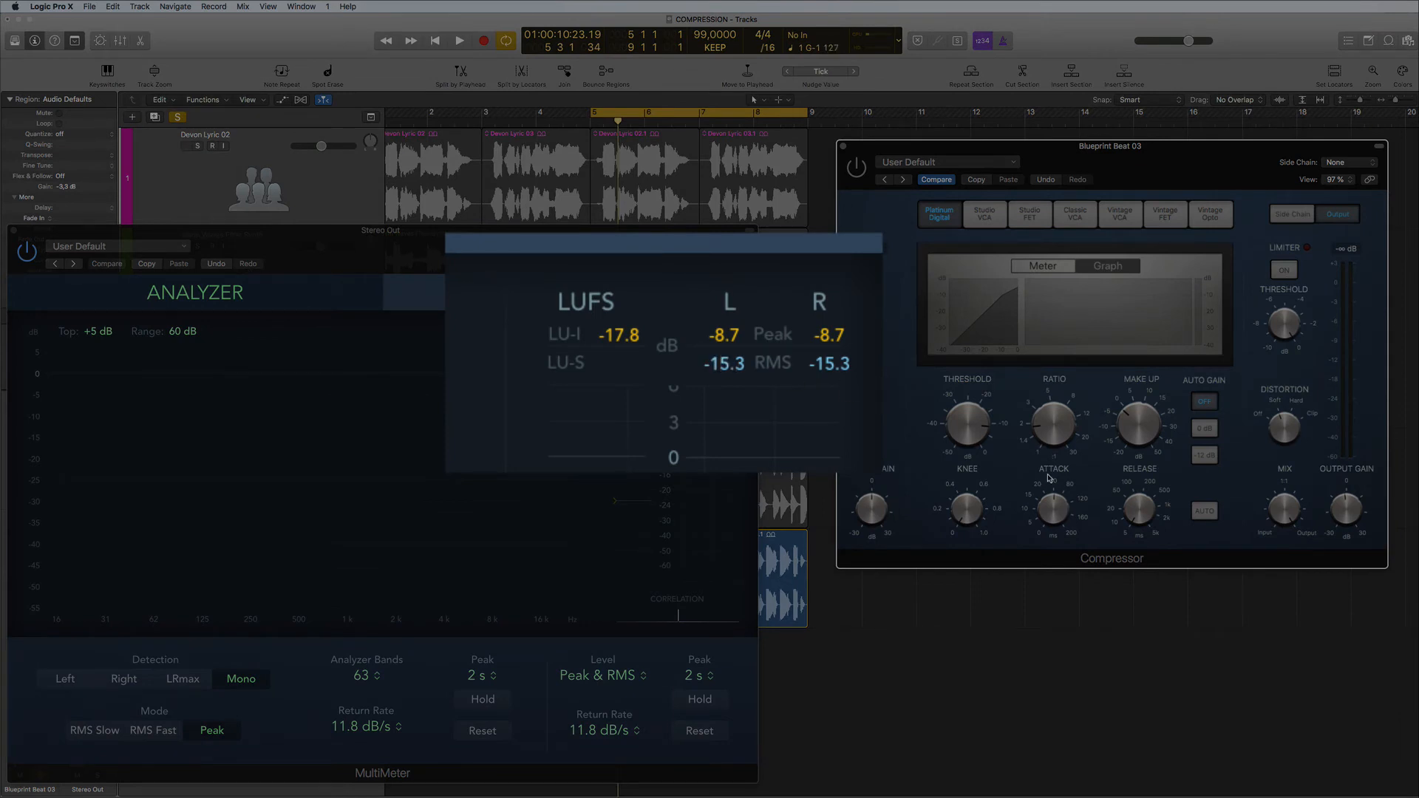
pyautogui.press('space')
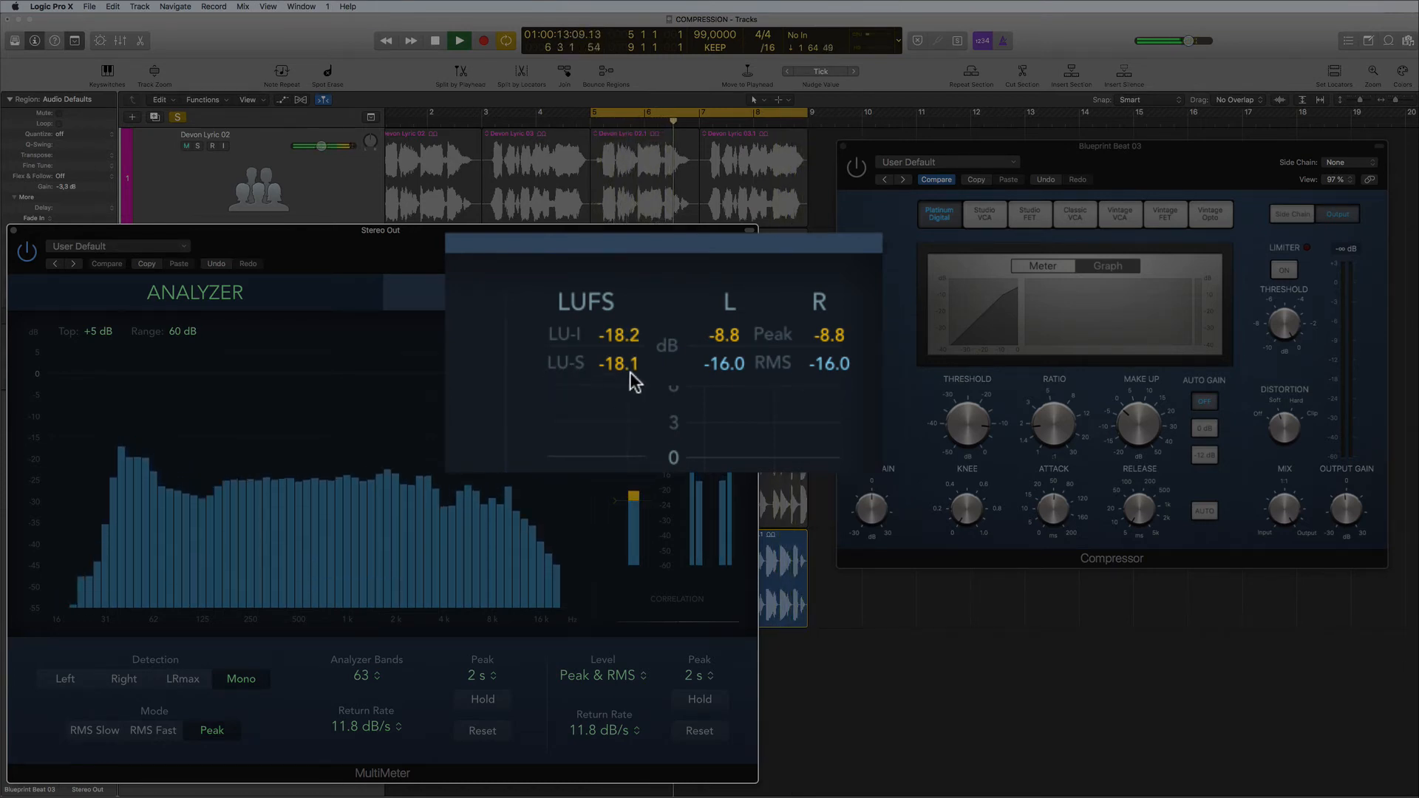
pyautogui.click(855, 171)
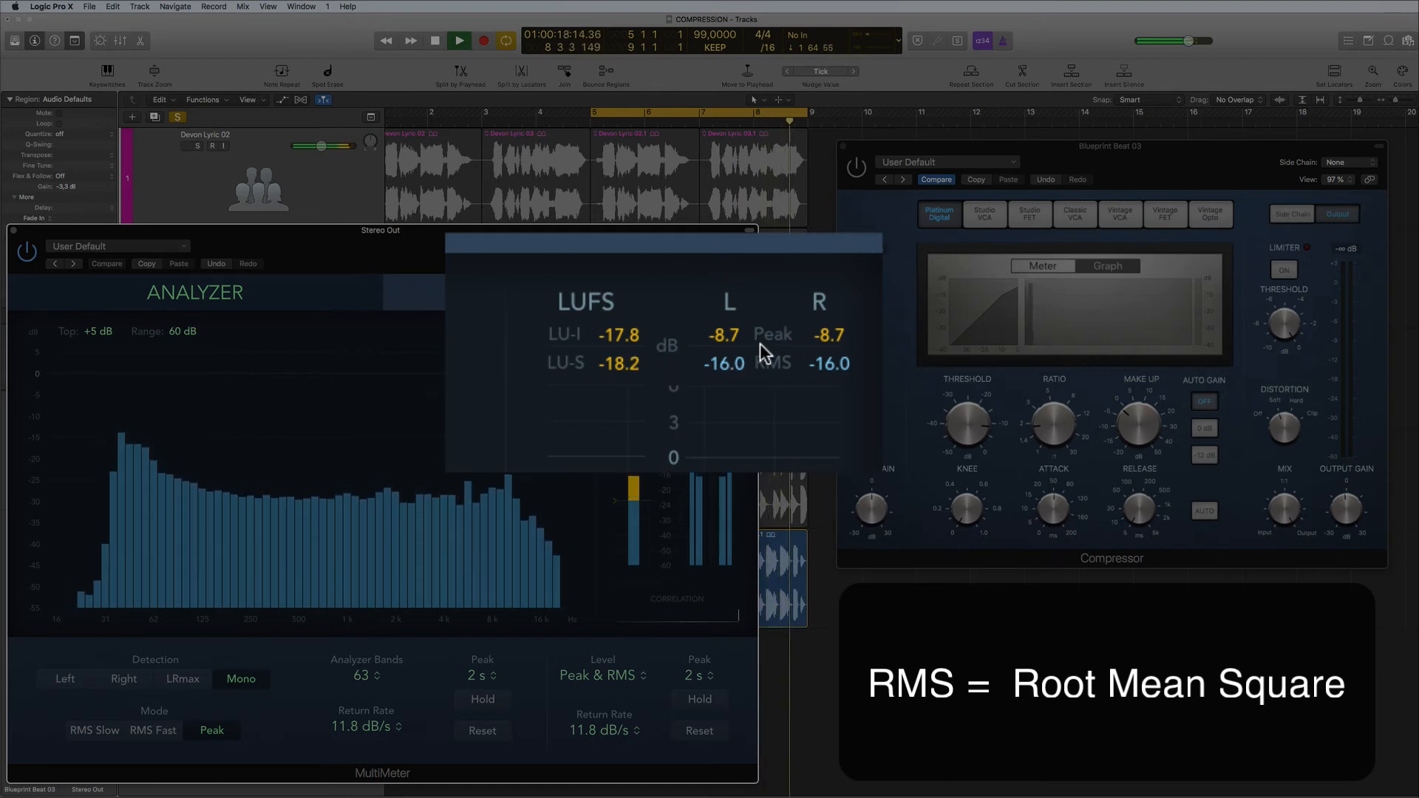
pyautogui.click(857, 167)
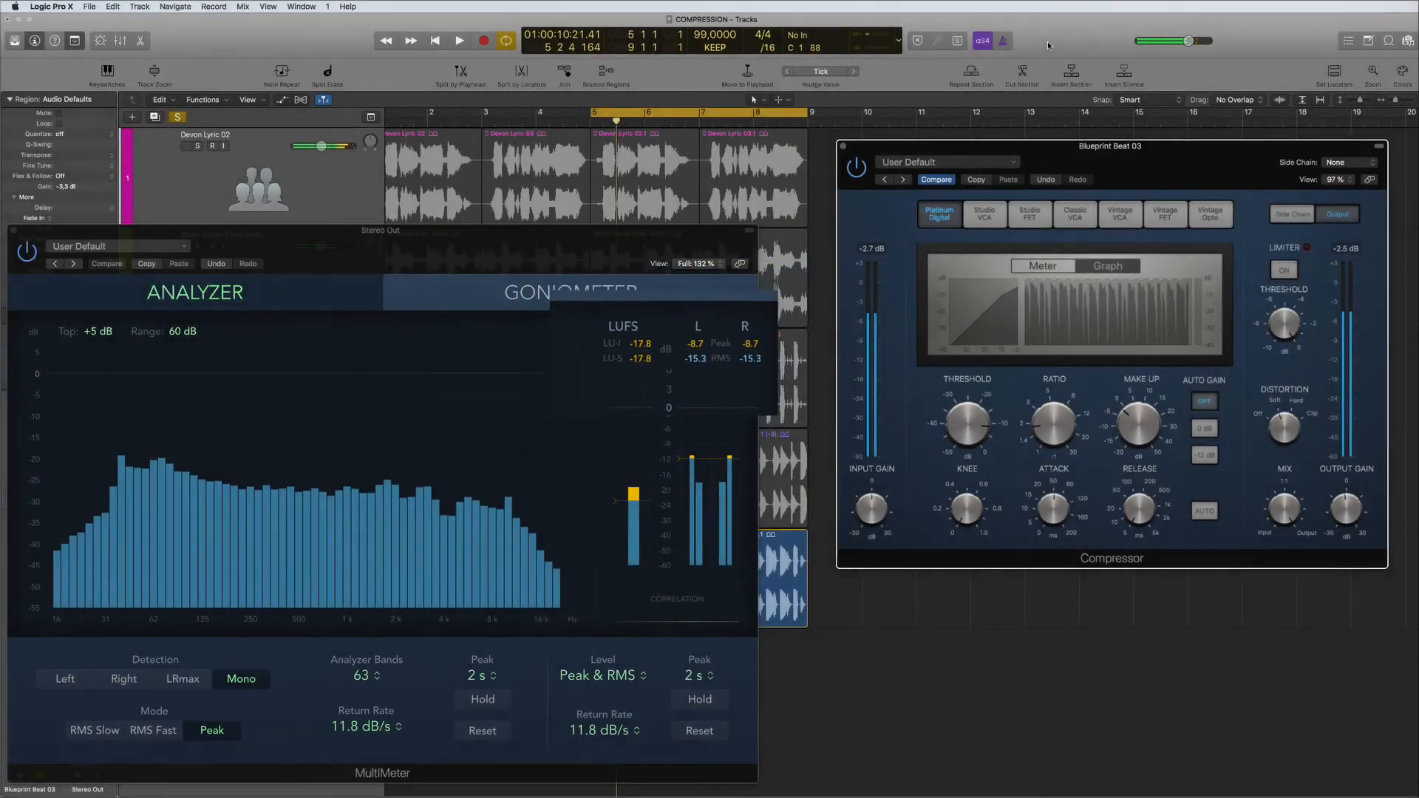
pyautogui.press('space')
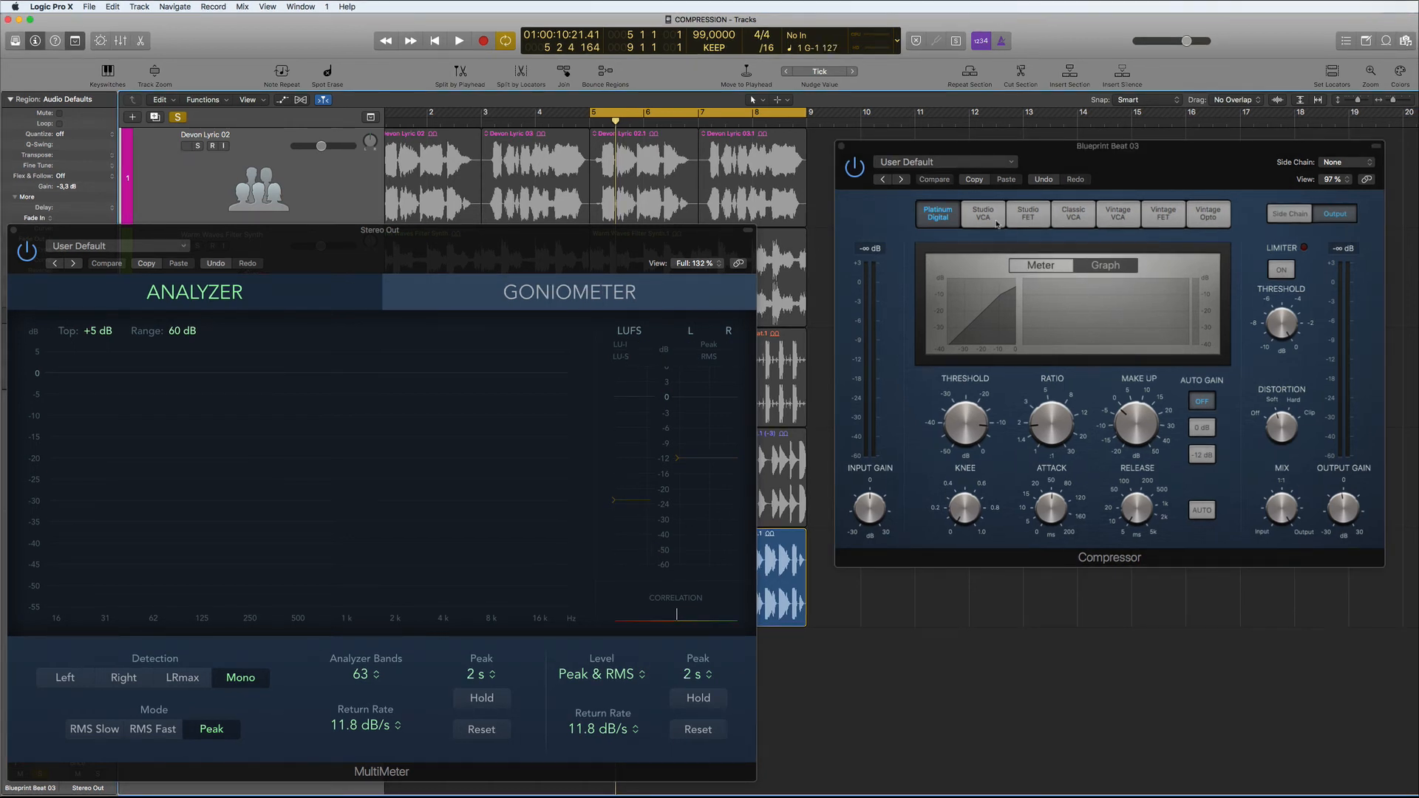
# - Audition the beat during playback through the Studio VCA, Studio FET, Classic VCA, Vintage VCA, Vintage FET and Vintage Opto models
pyautogui.press('space')
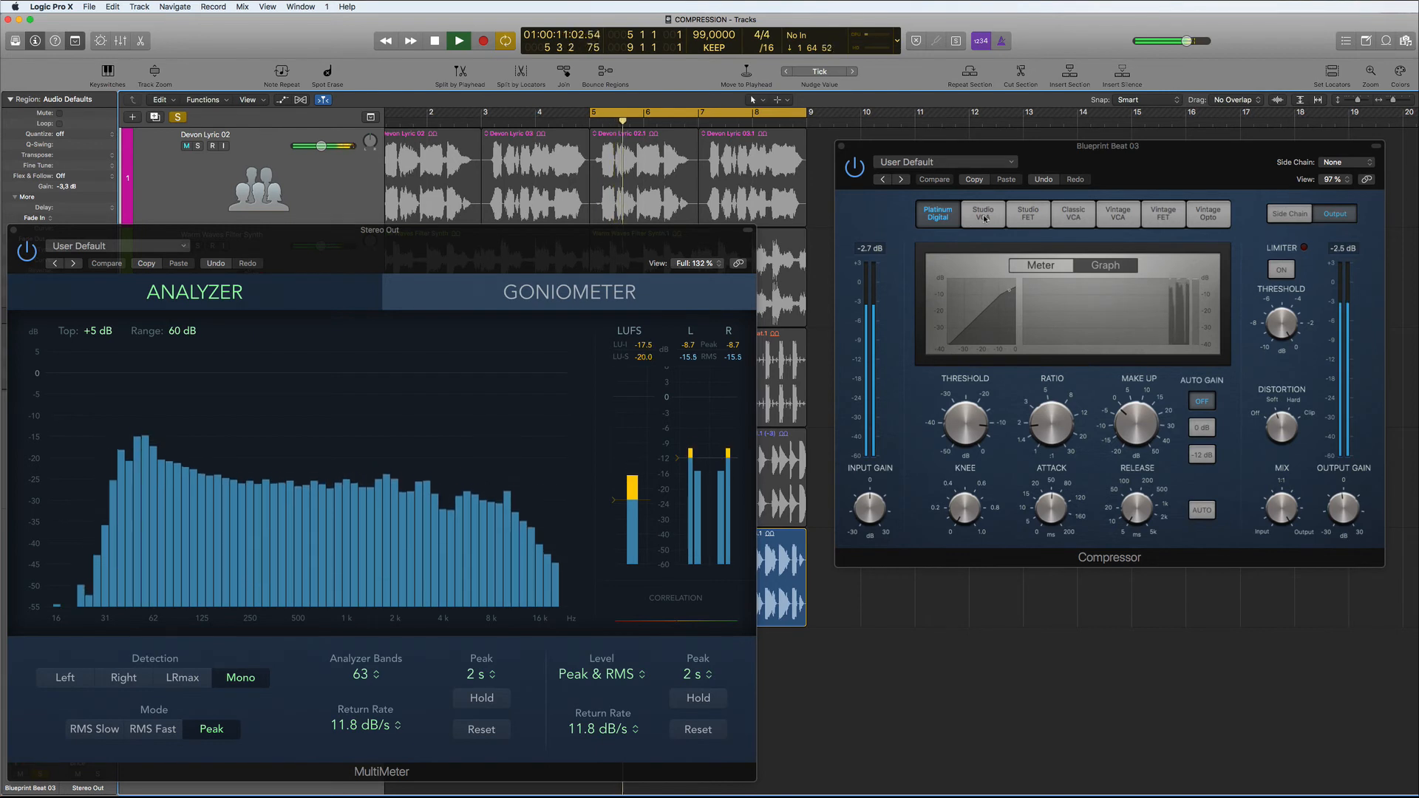
pyautogui.click(985, 219)
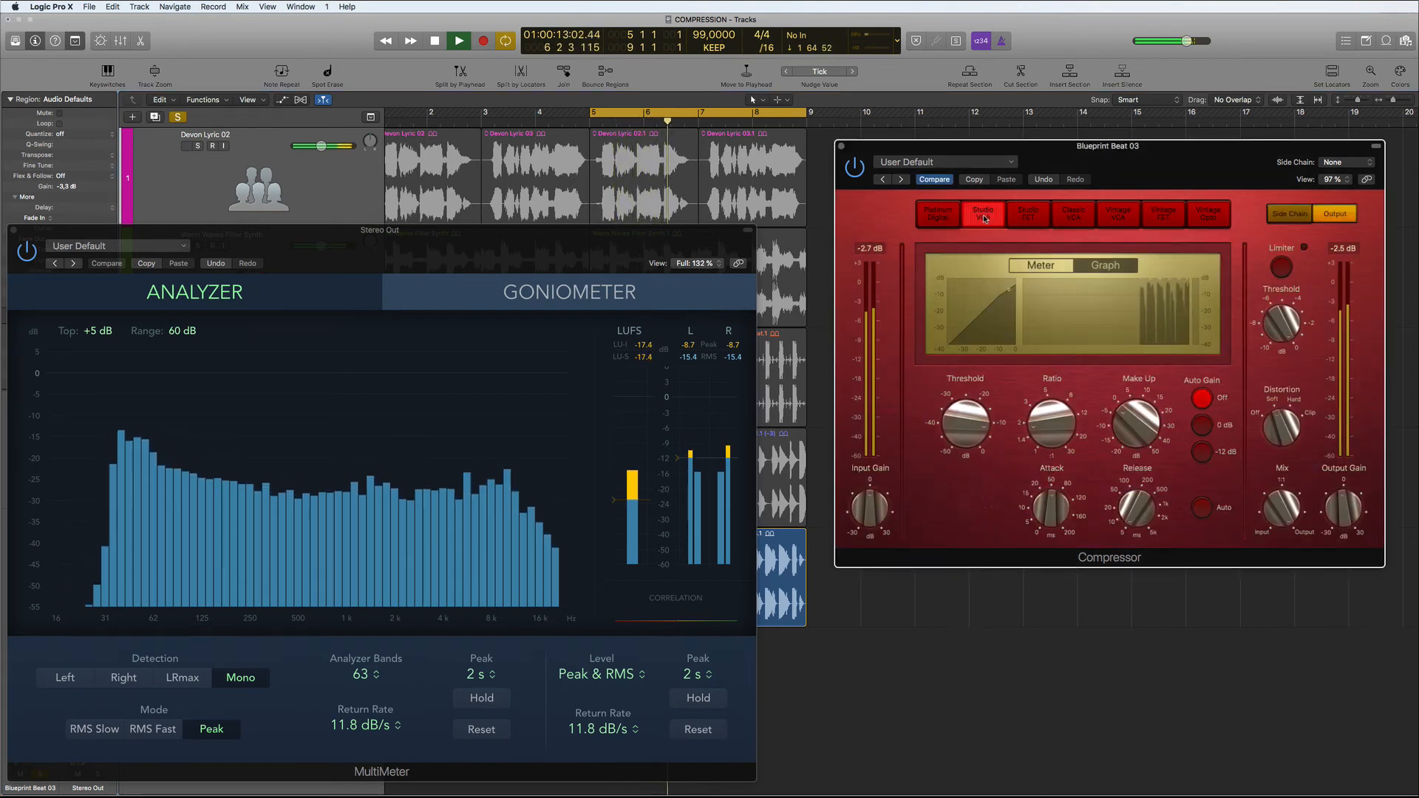
pyautogui.click(1028, 216)
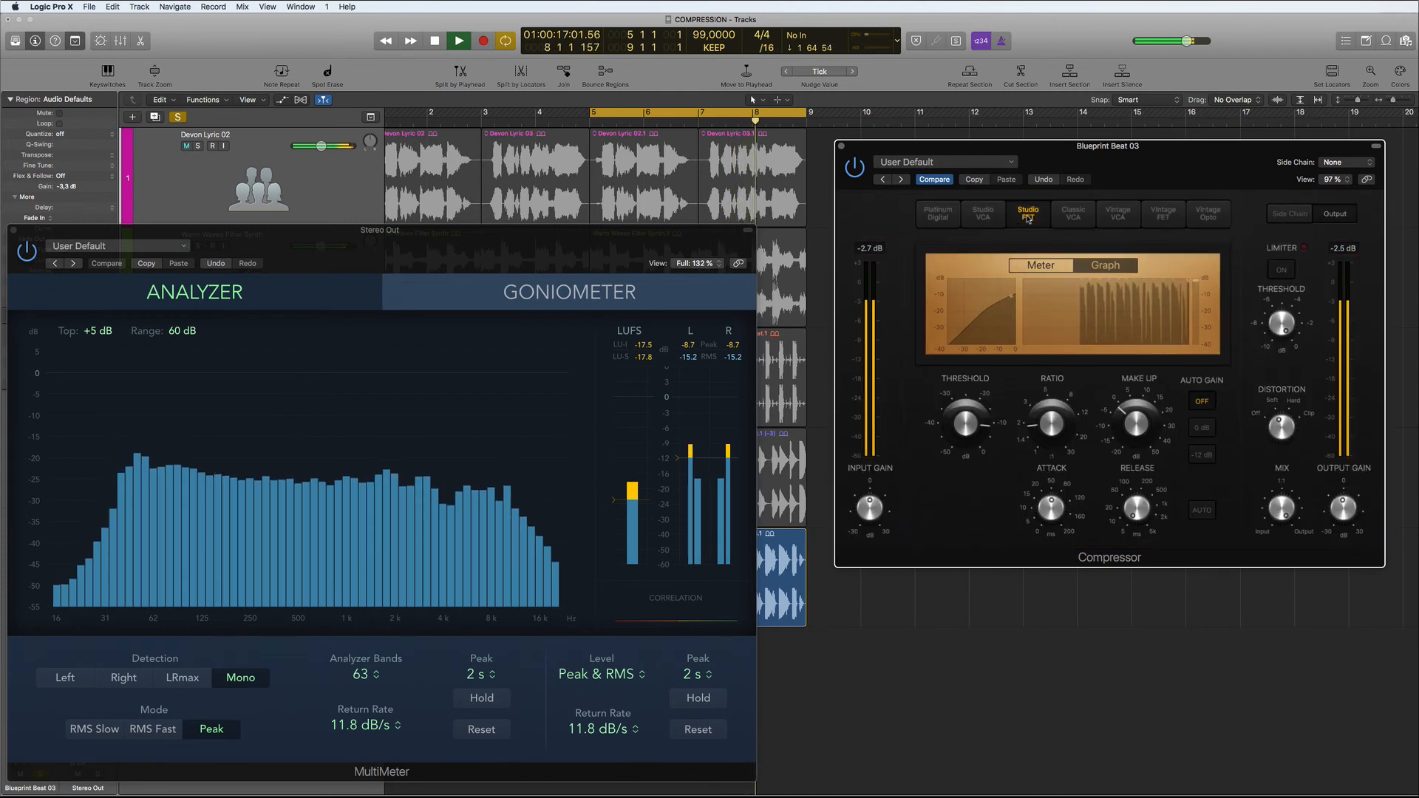
pyautogui.click(1071, 218)
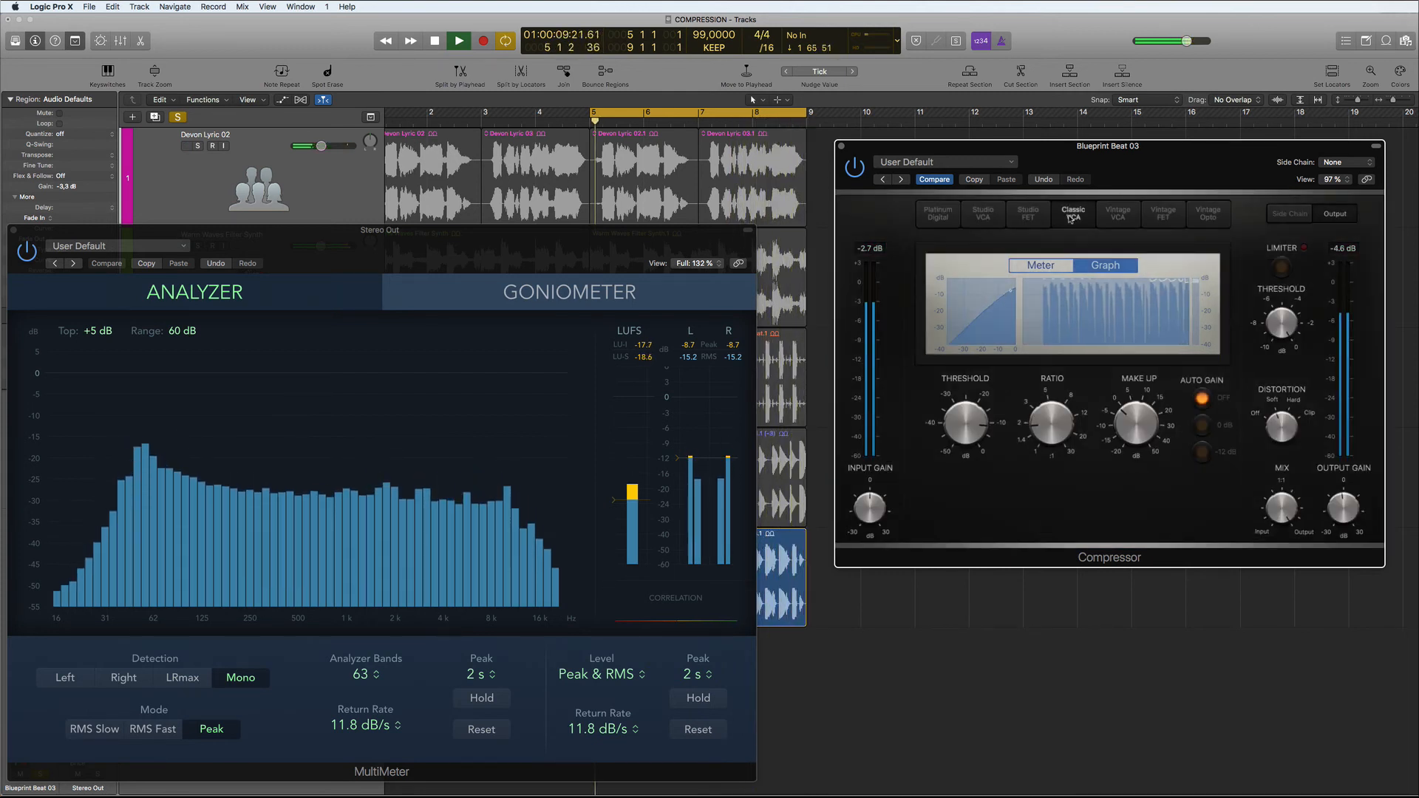
pyautogui.click(1119, 216)
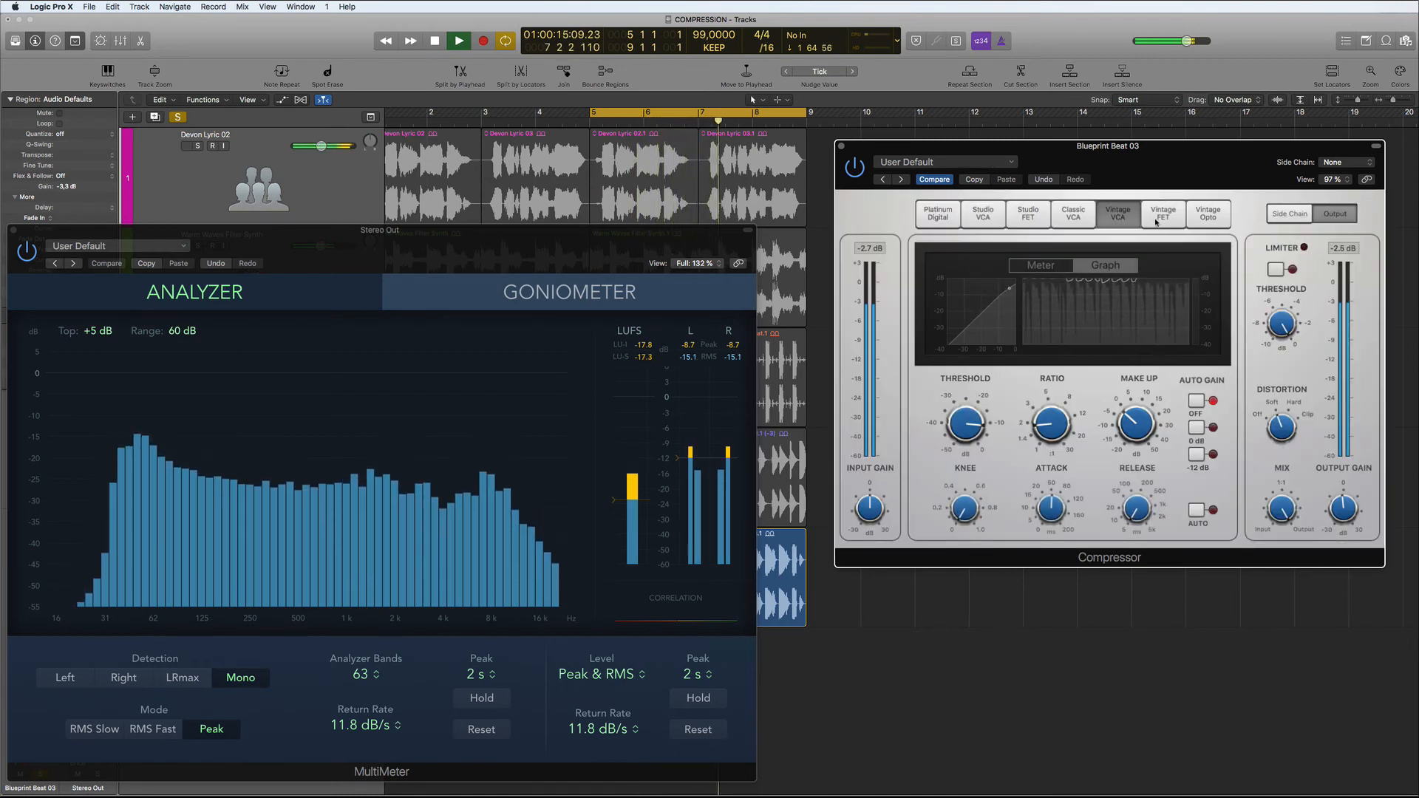
pyautogui.click(1157, 218)
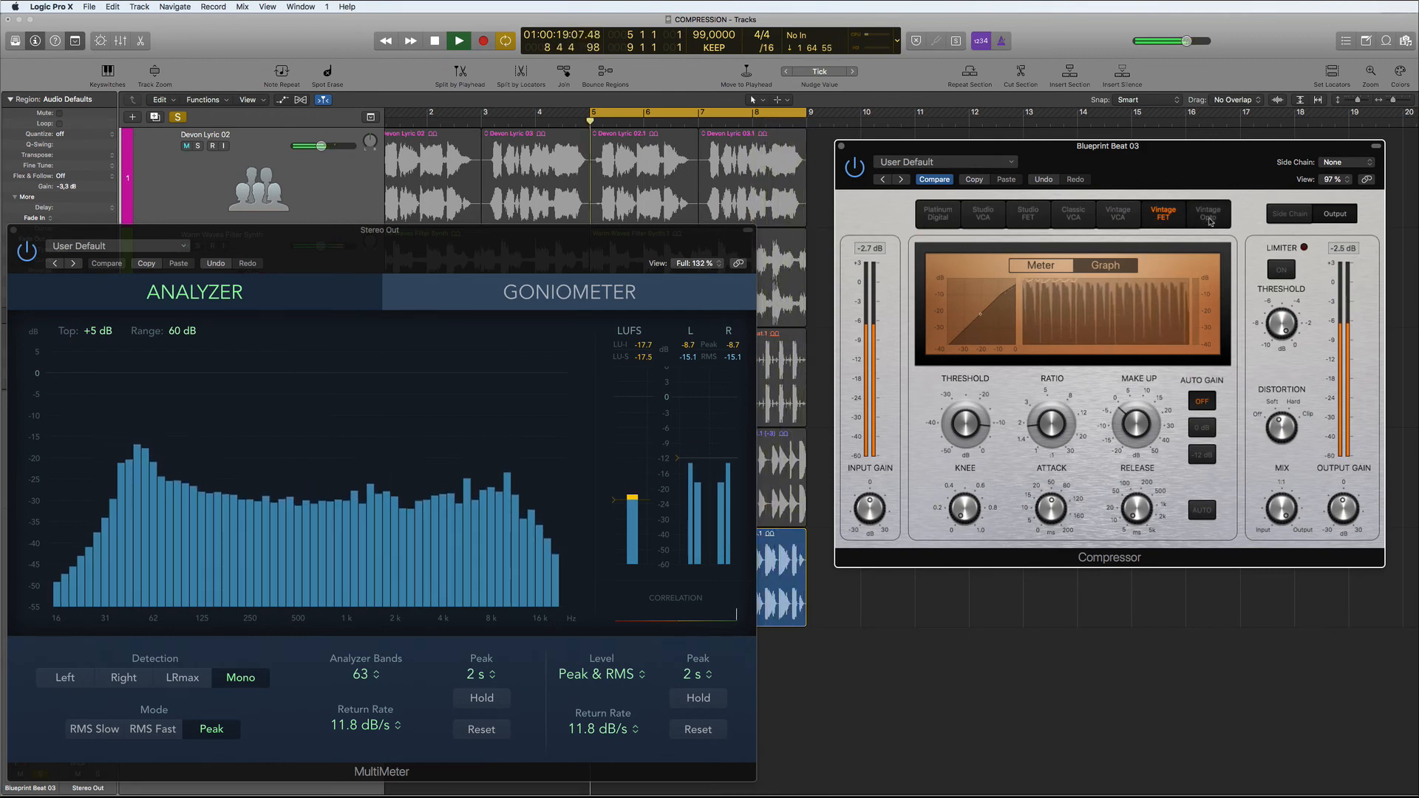
pyautogui.click(1209, 217)
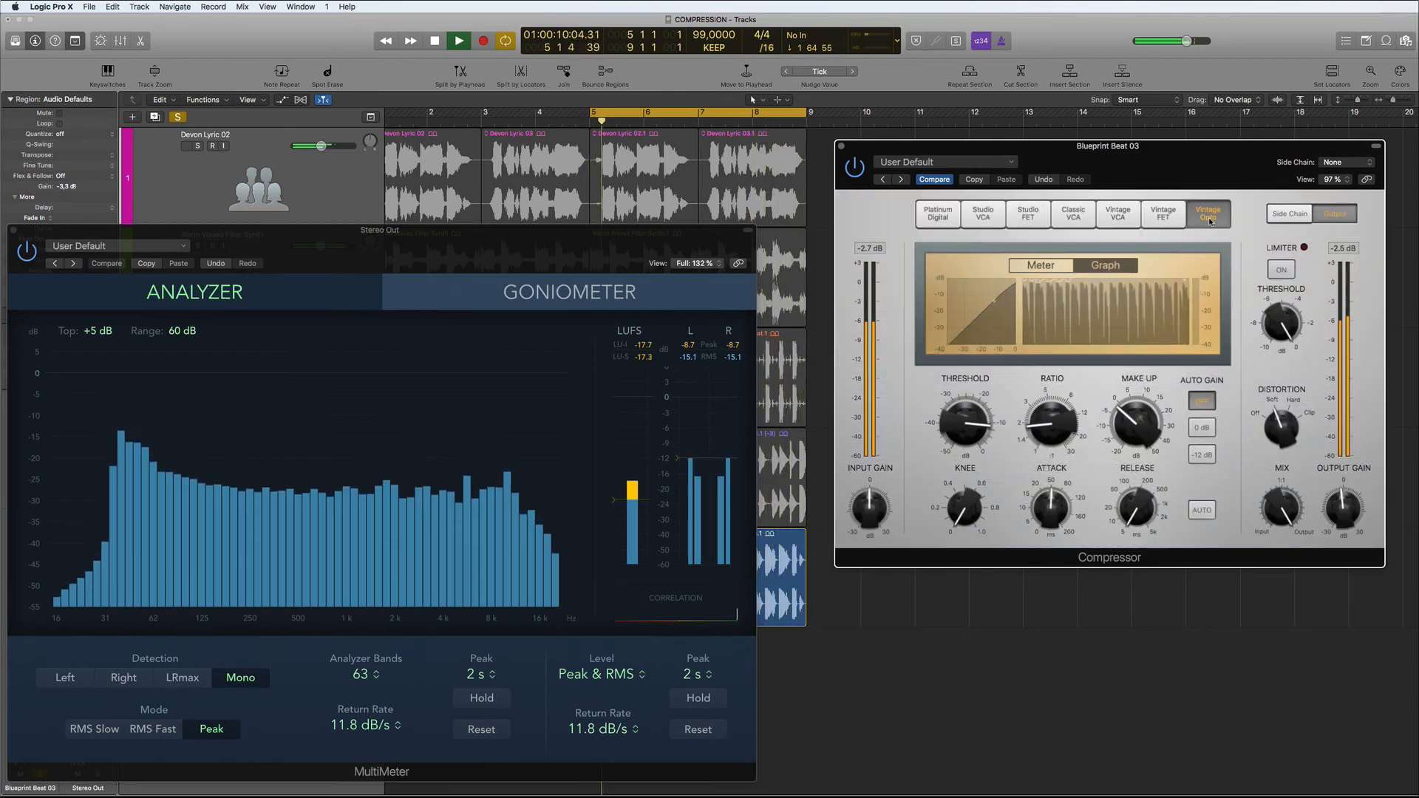
# - Compare the playing beat's loudness on the MultiMeter through the Vintage VCA, Platinum Digital, Studio VCA, Vintage FET and Vintage Opto models
pyautogui.click(1119, 216)
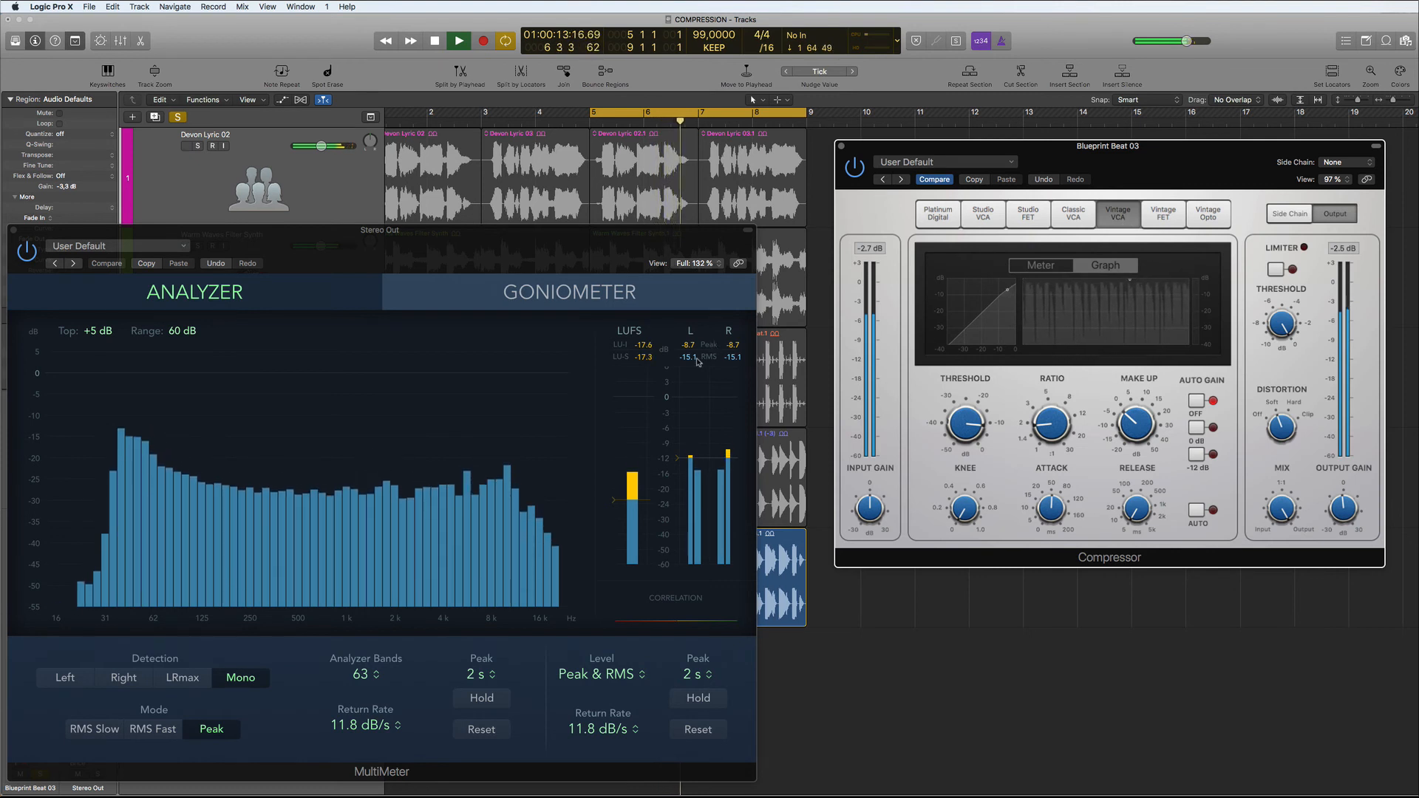
pyautogui.click(743, 377)
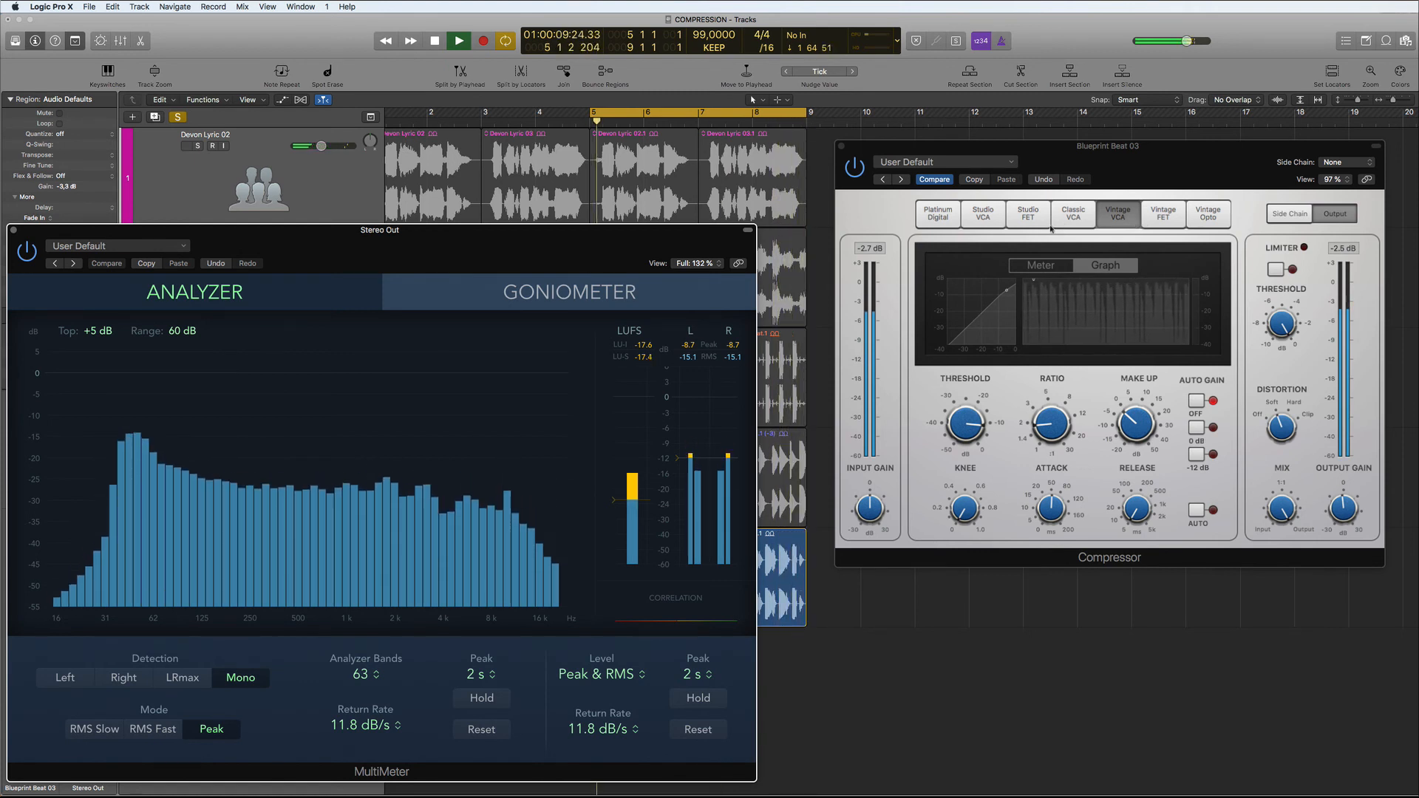
pyautogui.click(938, 215)
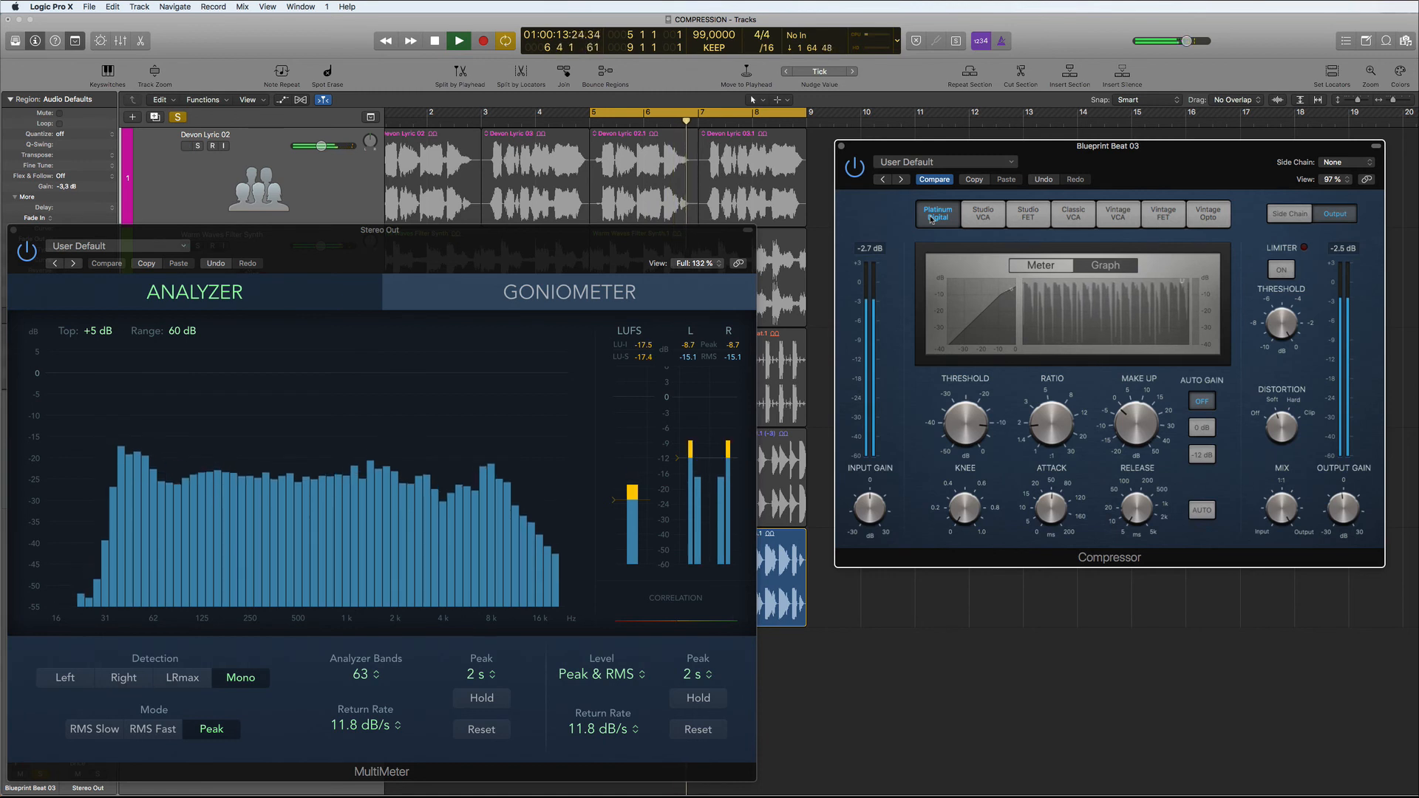
pyautogui.click(984, 215)
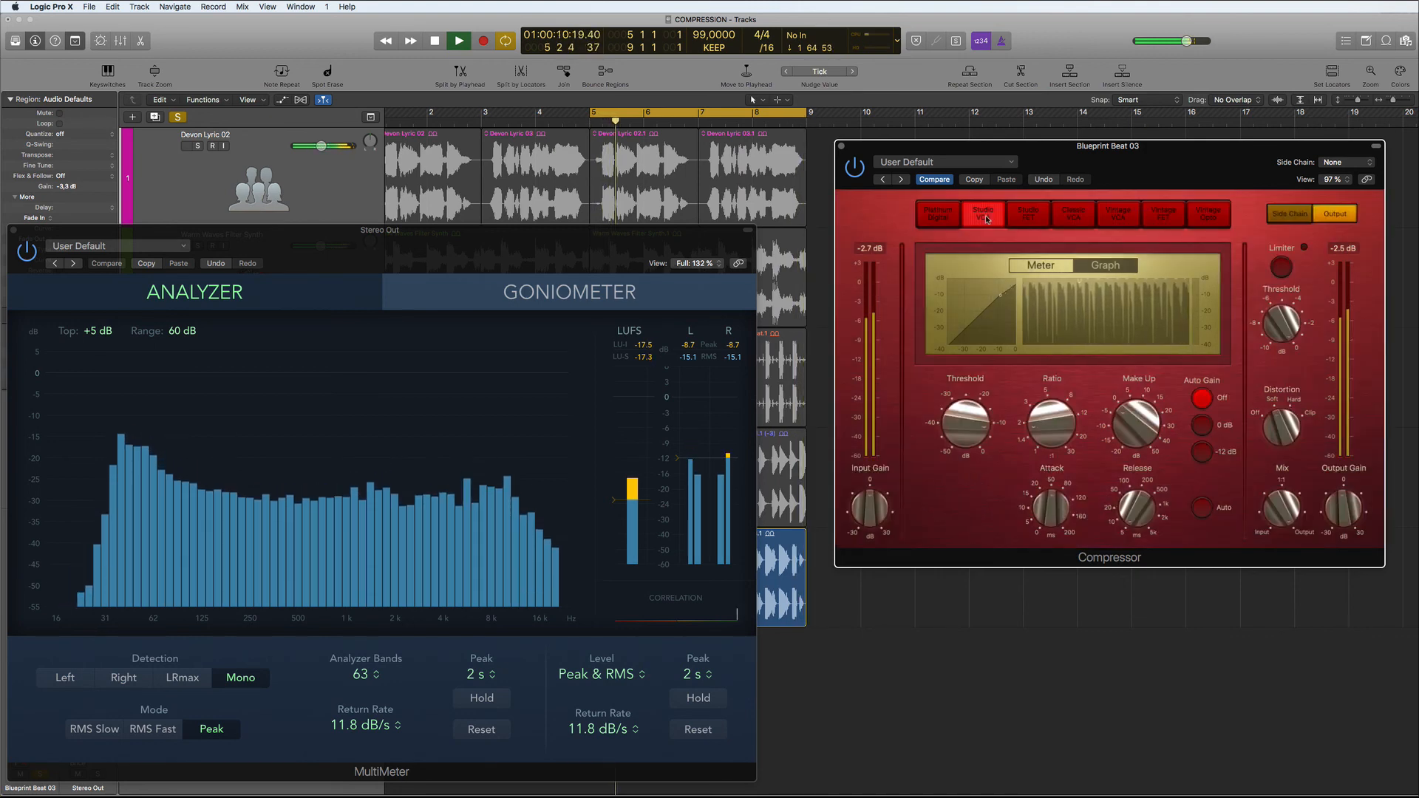
pyautogui.click(1118, 215)
pyautogui.click(1166, 216)
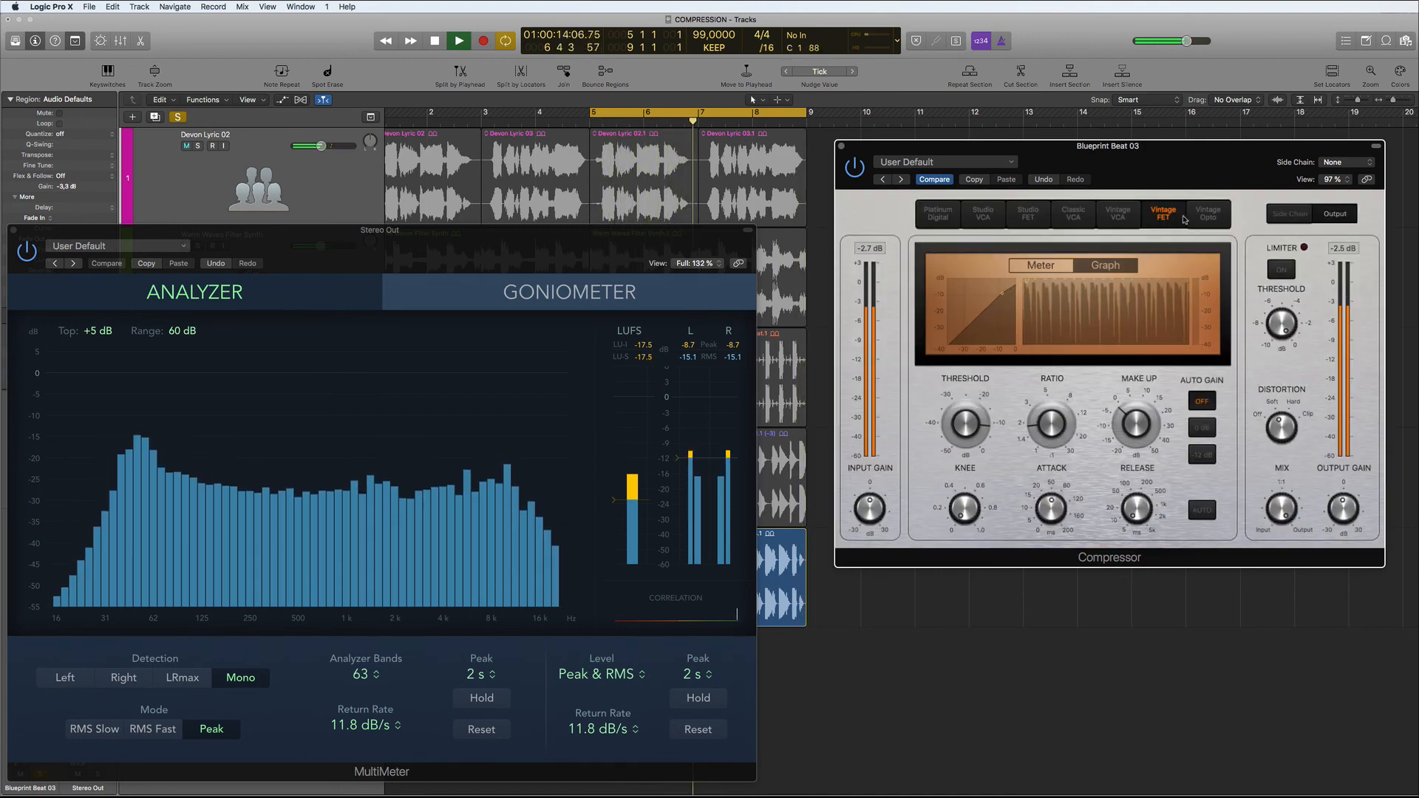
pyautogui.click(1210, 215)
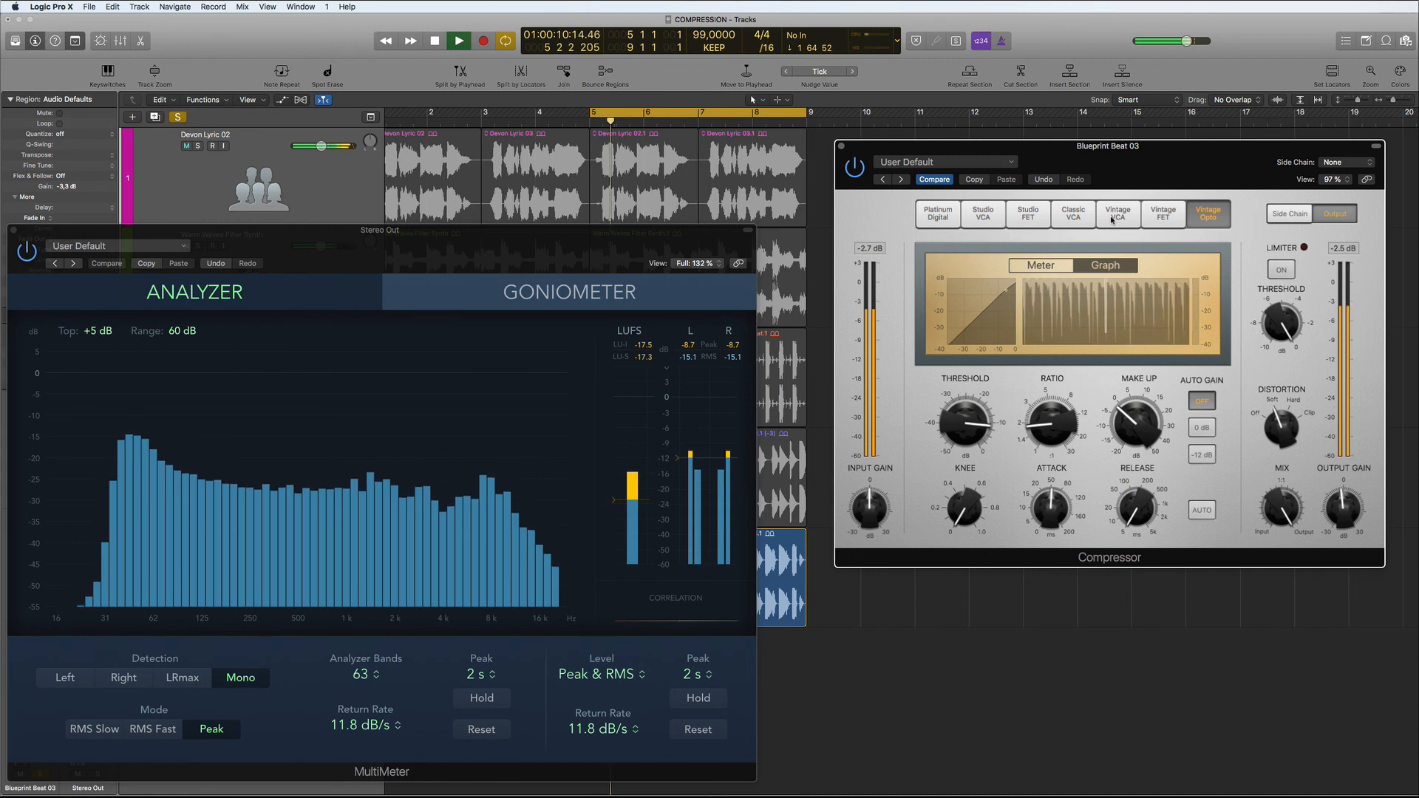
# - Set the beat's Compressor to the Vintage VCA model and stop playback
pyautogui.click(1113, 221)
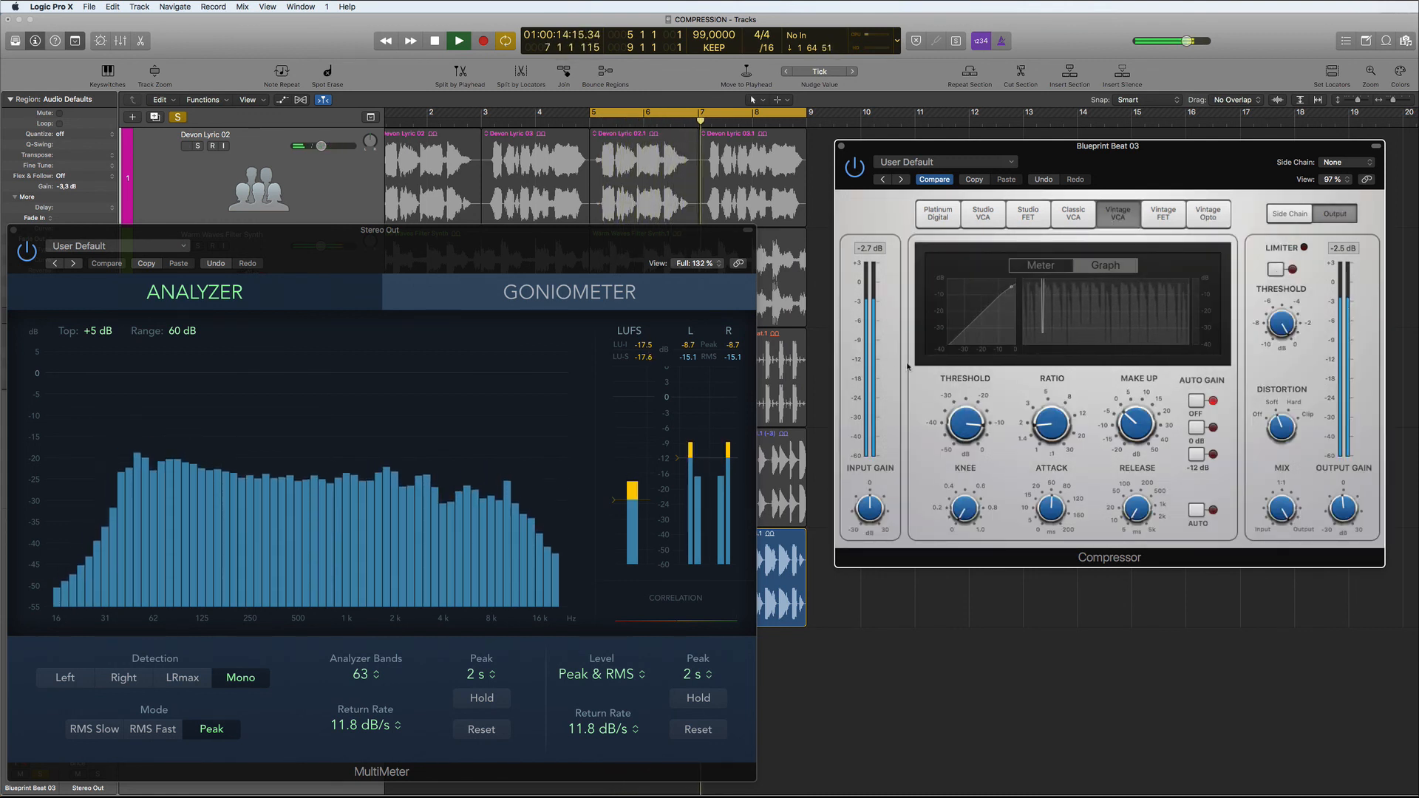
pyautogui.click(923, 636)
pyautogui.press('space')
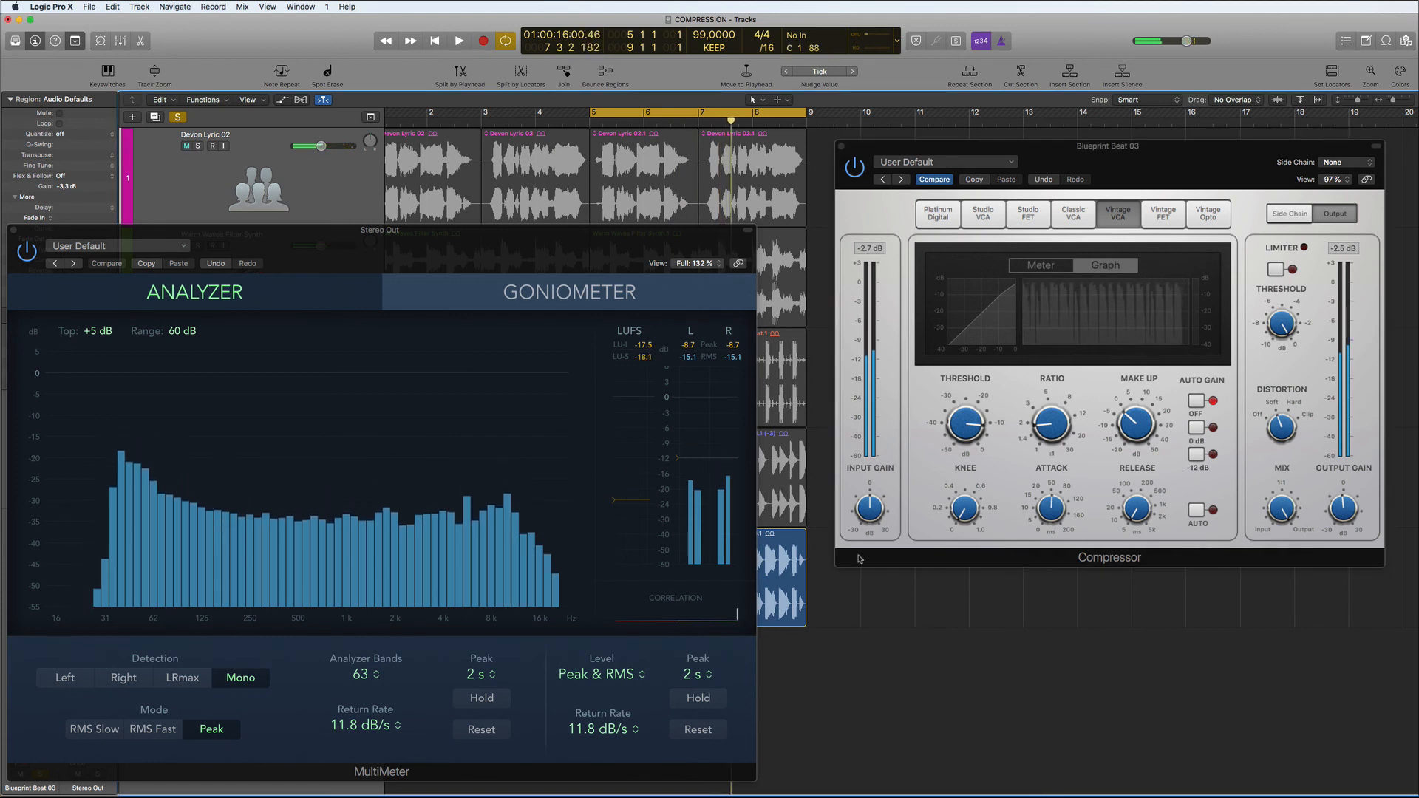